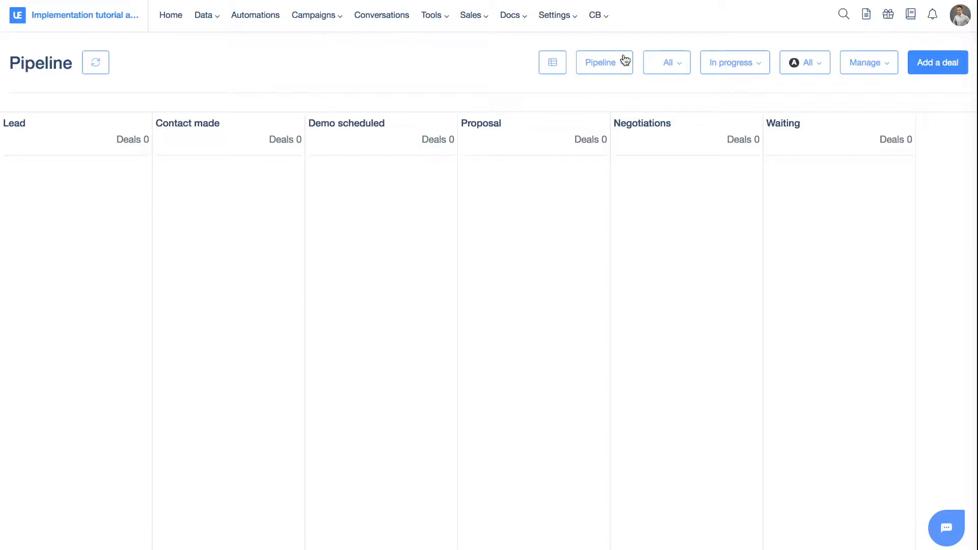
Start a new deal, name it "My first deal" and set its value to 100 USD.
click(926, 63)
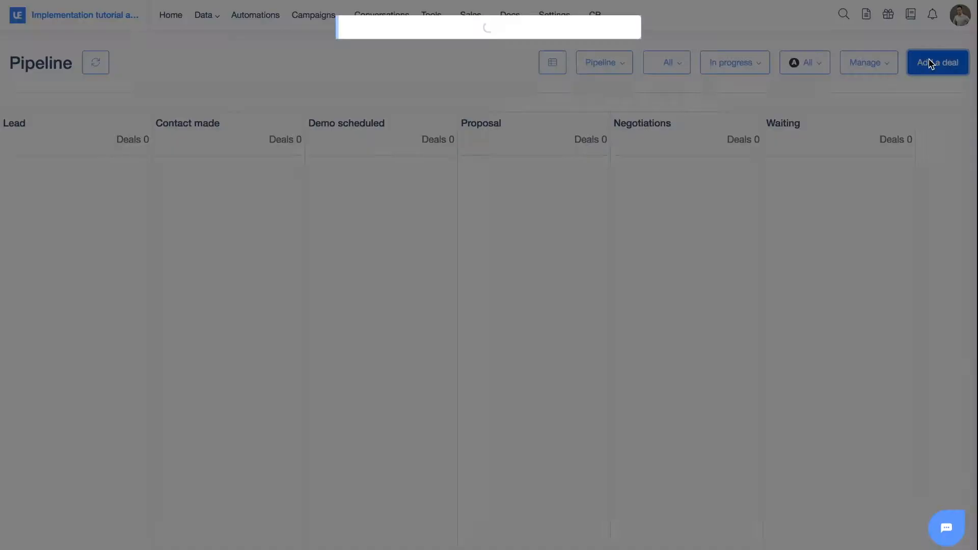
scroll(459, 97, down, 3)
scroll(473, 72, up, 3)
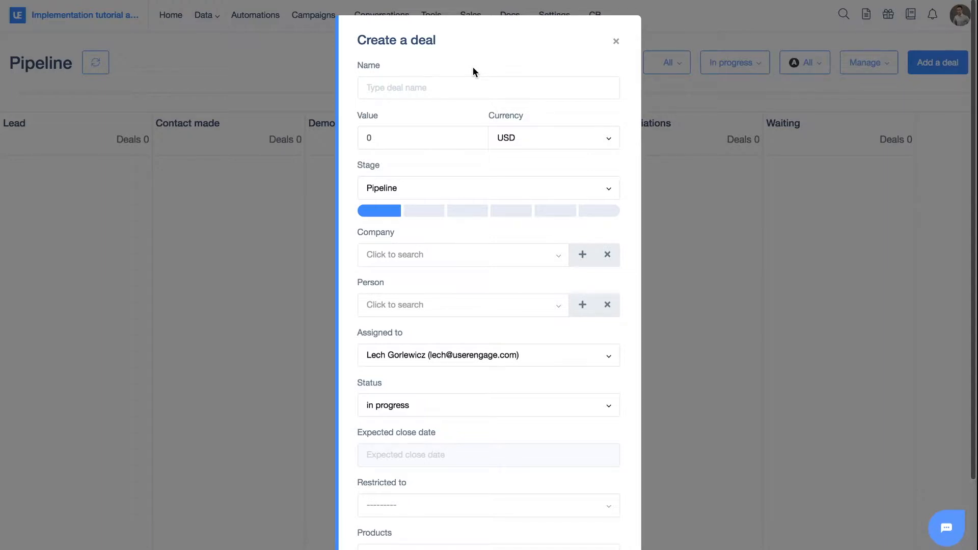
click(498, 87)
text(My first deal)
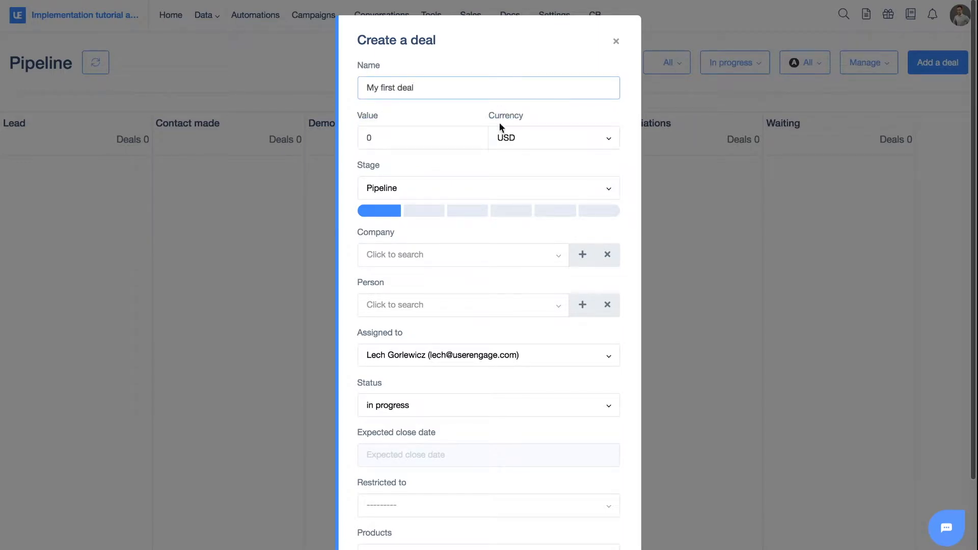
click(396, 137)
key(BackSpace)
text(100)
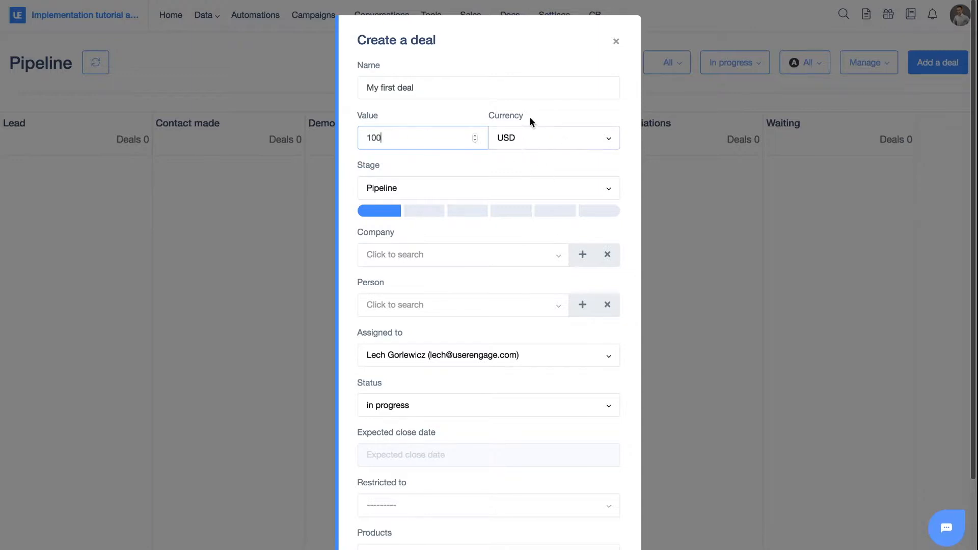
Select "Pipeline" as the pipeline for the new deal's stage.
scroll(497, 153, down, 1)
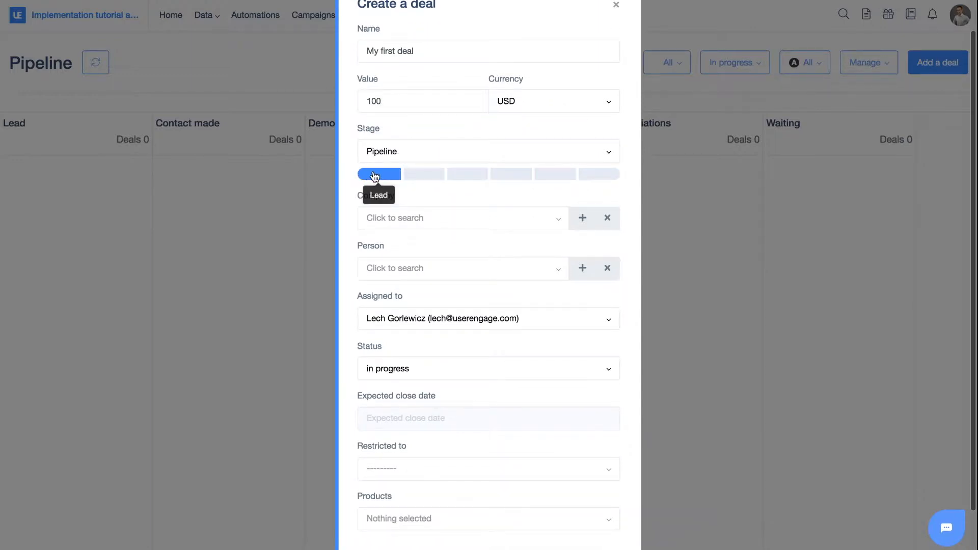
scroll(406, 125, down, 1)
click(399, 129)
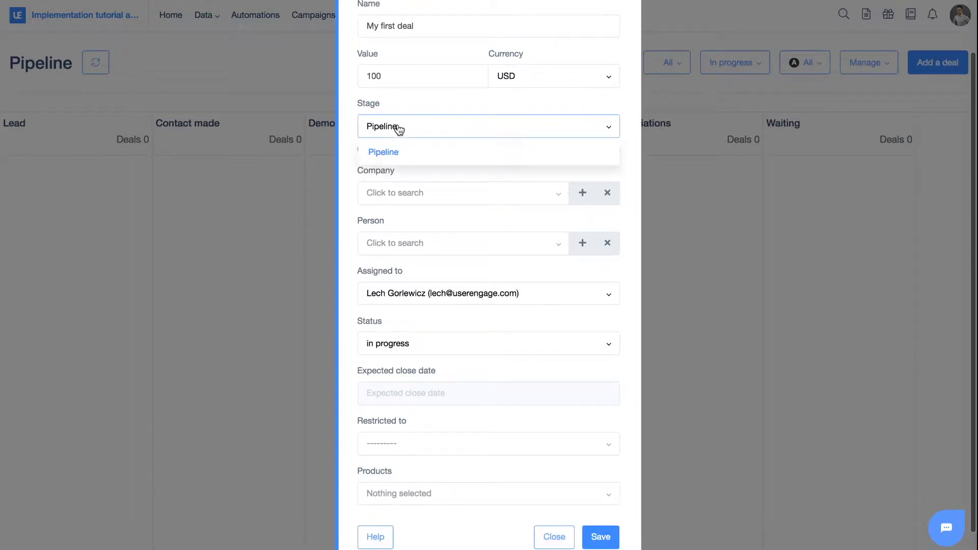
click(398, 155)
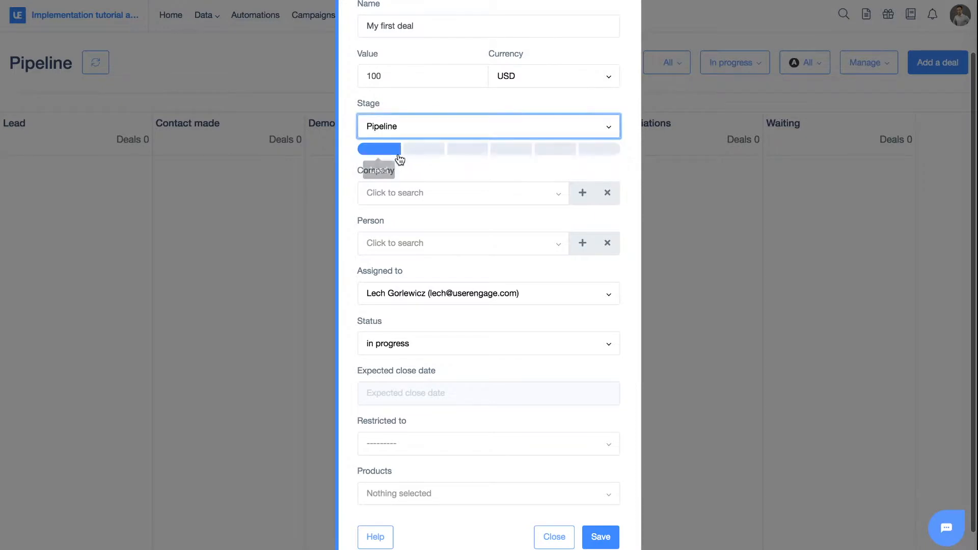
Search for "company" and link the deal to the existing Example company.
click(464, 199)
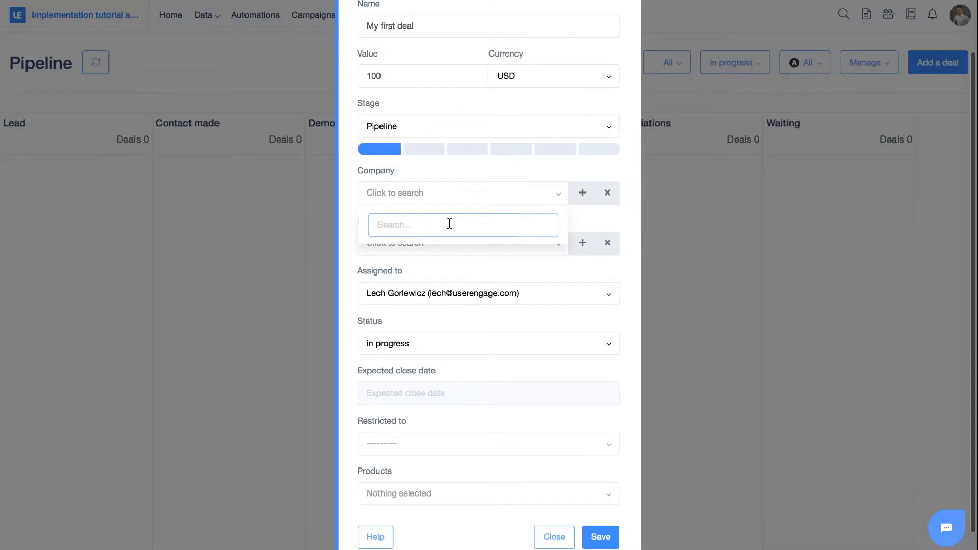
text(company)
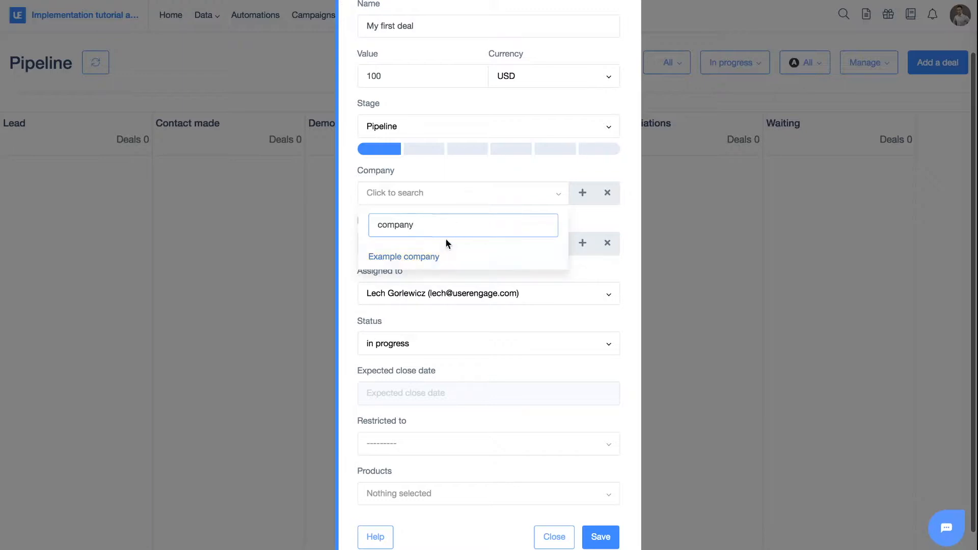
click(402, 258)
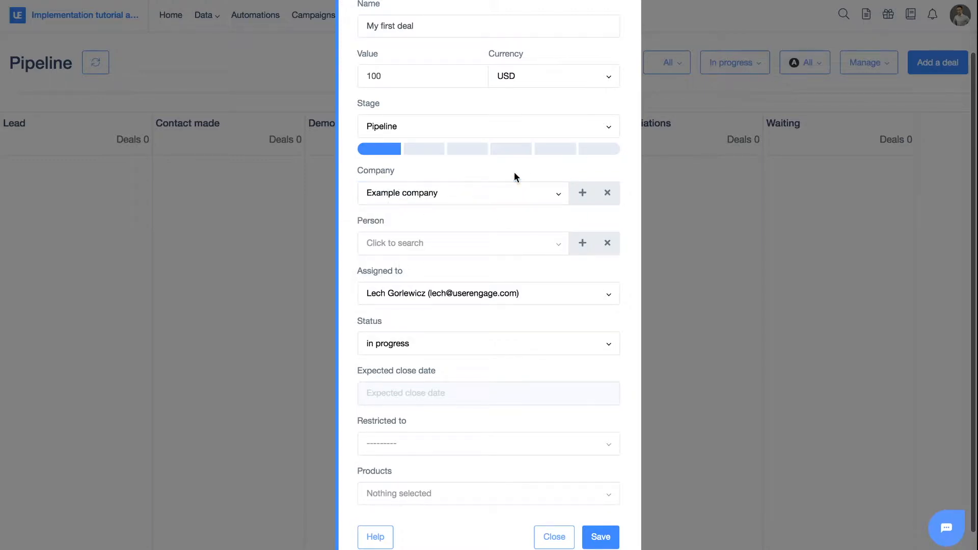
click(582, 194)
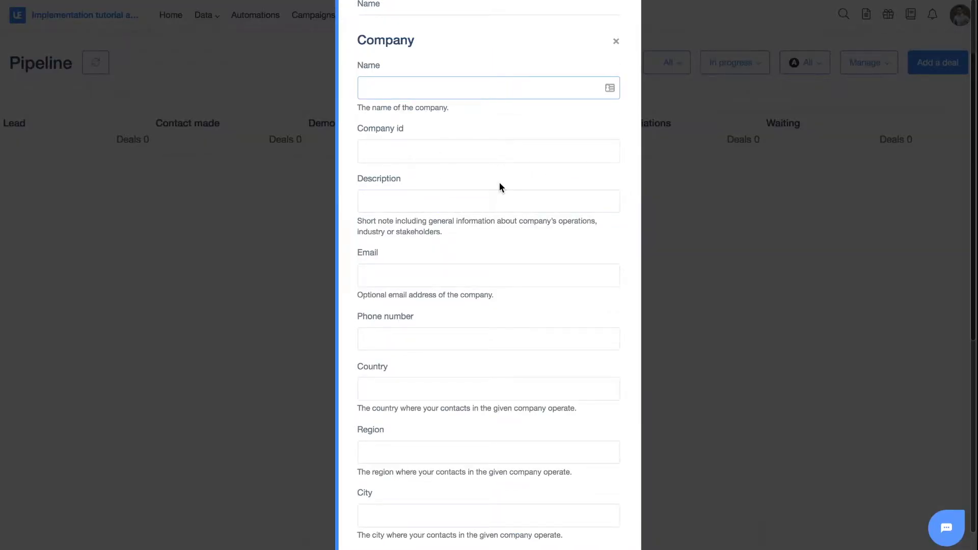
click(615, 41)
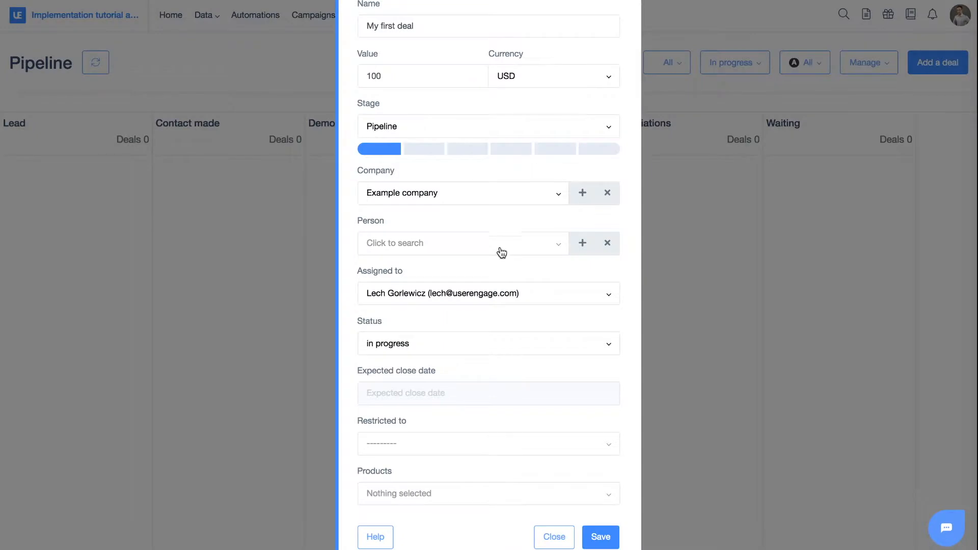
Search the contacts by first name and link the matching test contact as the deal's person.
click(441, 253)
text(lech)
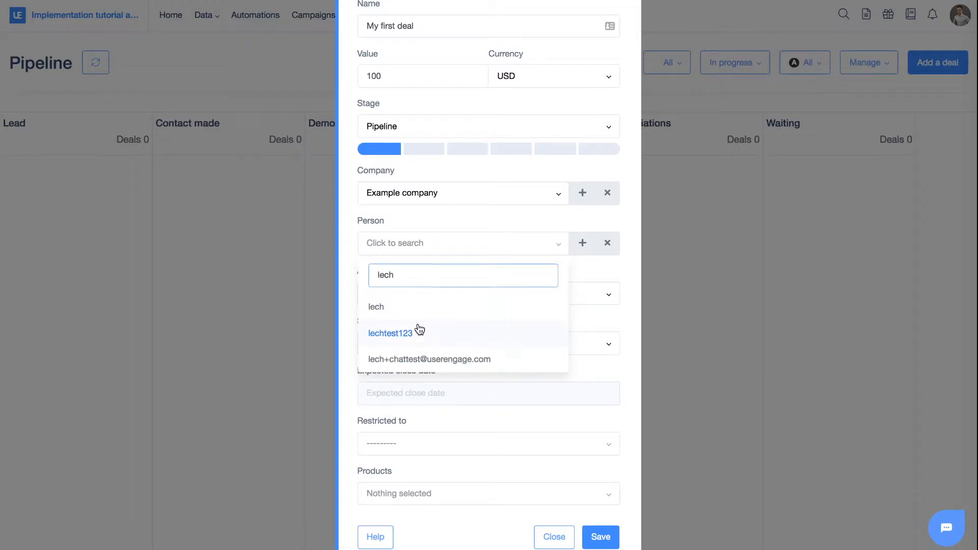
click(421, 338)
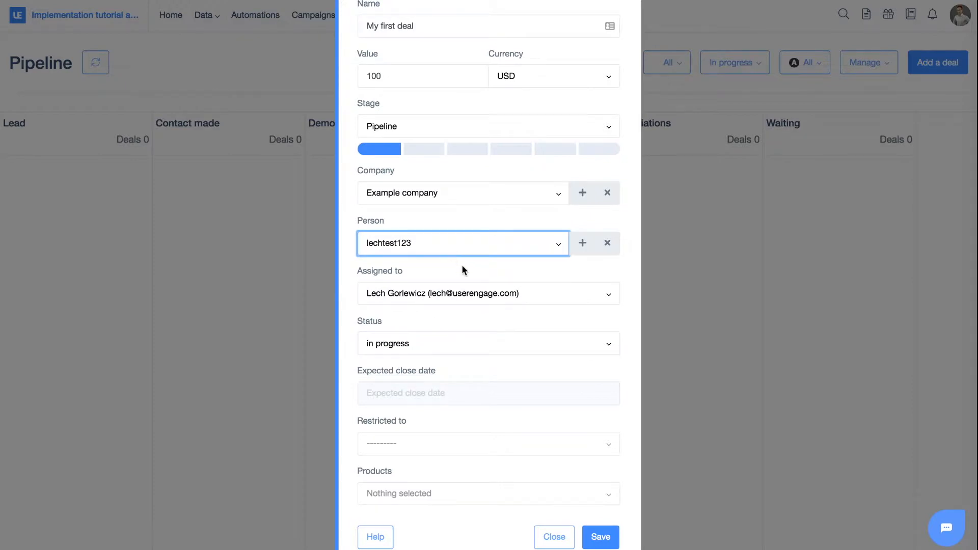
click(418, 271)
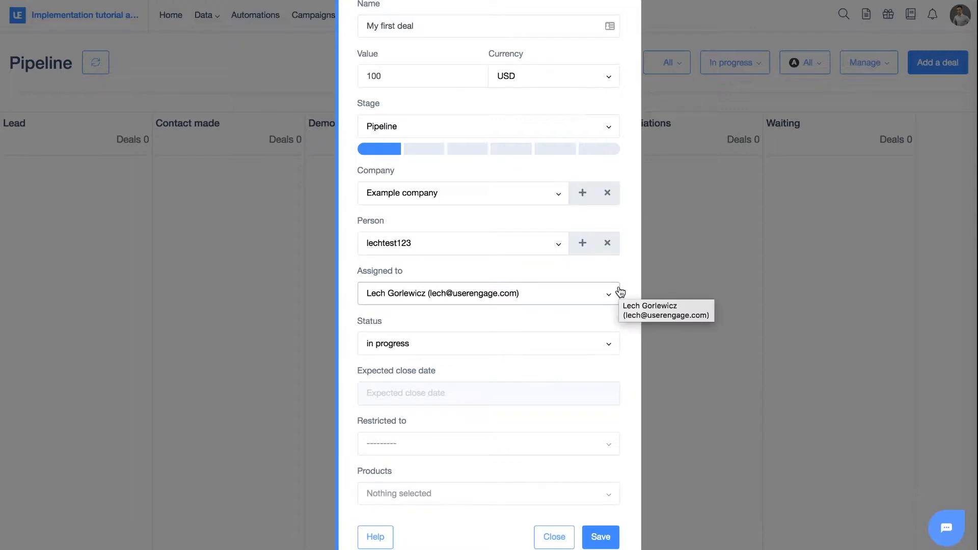
Keep the deal's status as in progress and set its expected close date to 2018-07-31.
click(427, 350)
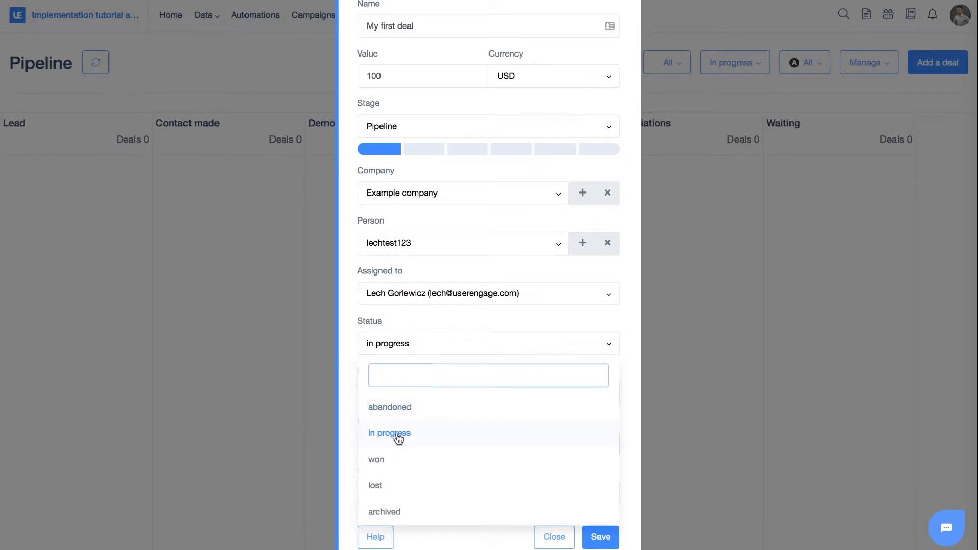
click(424, 324)
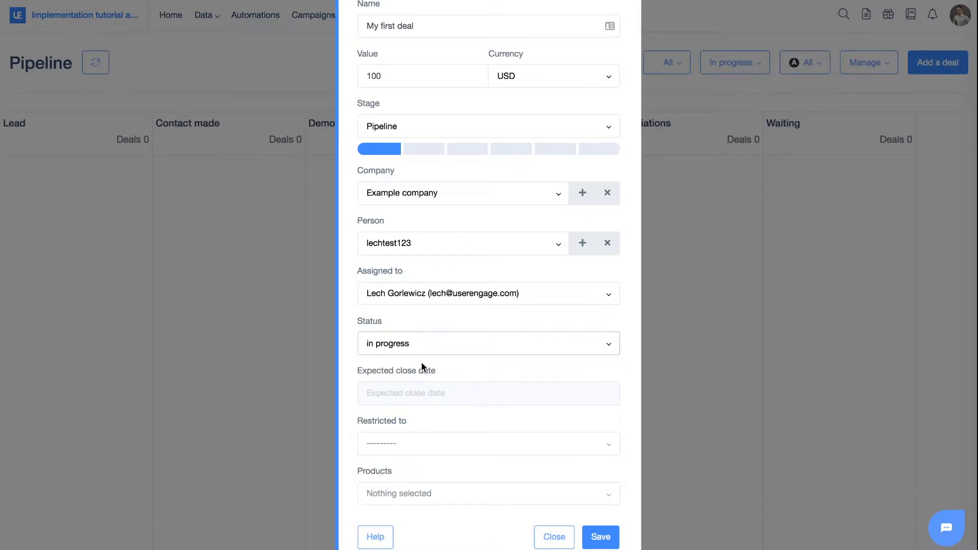
click(423, 406)
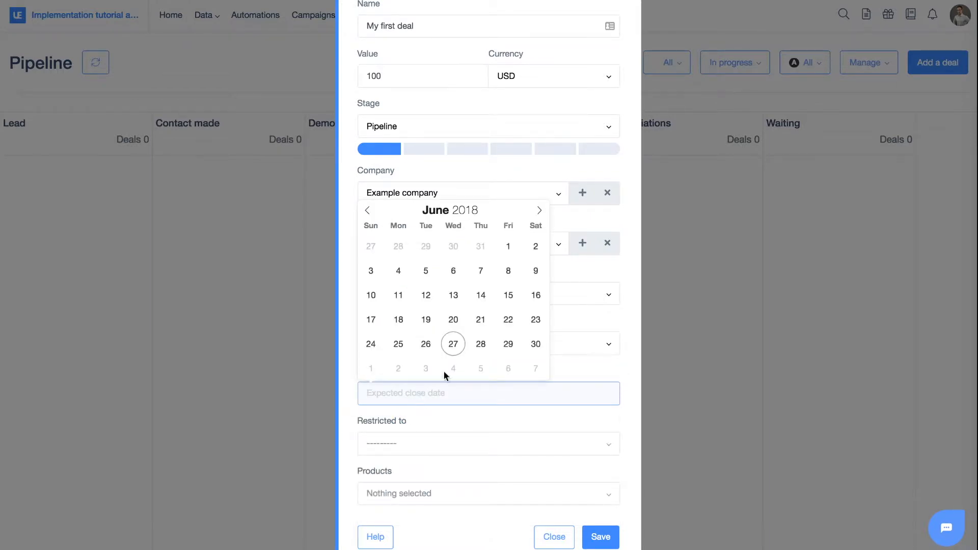
click(540, 213)
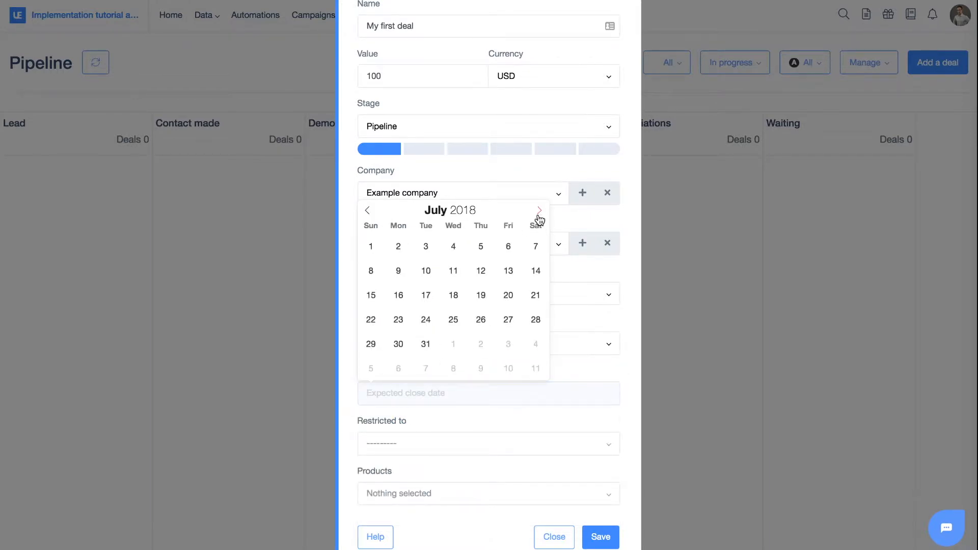
click(426, 344)
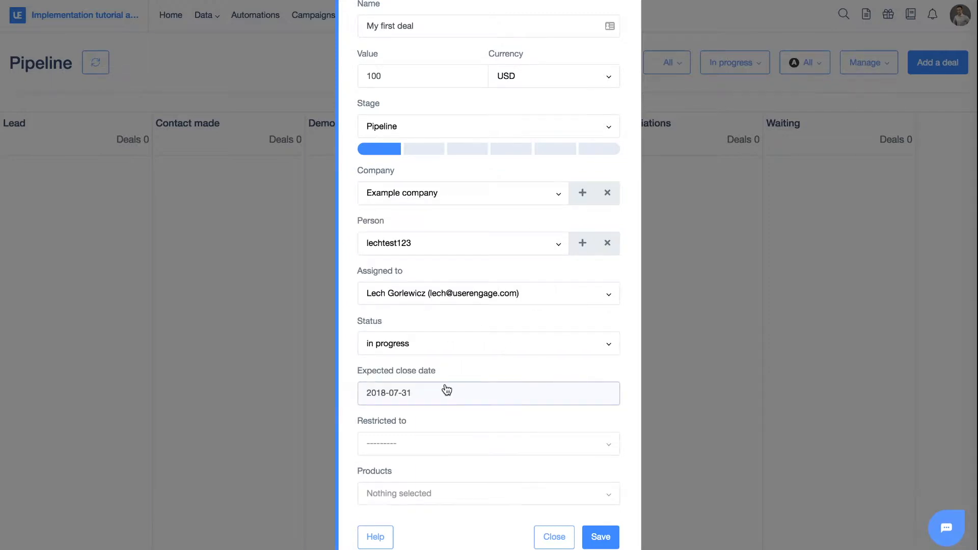
Leave the deal without an access restriction and save it.
click(419, 447)
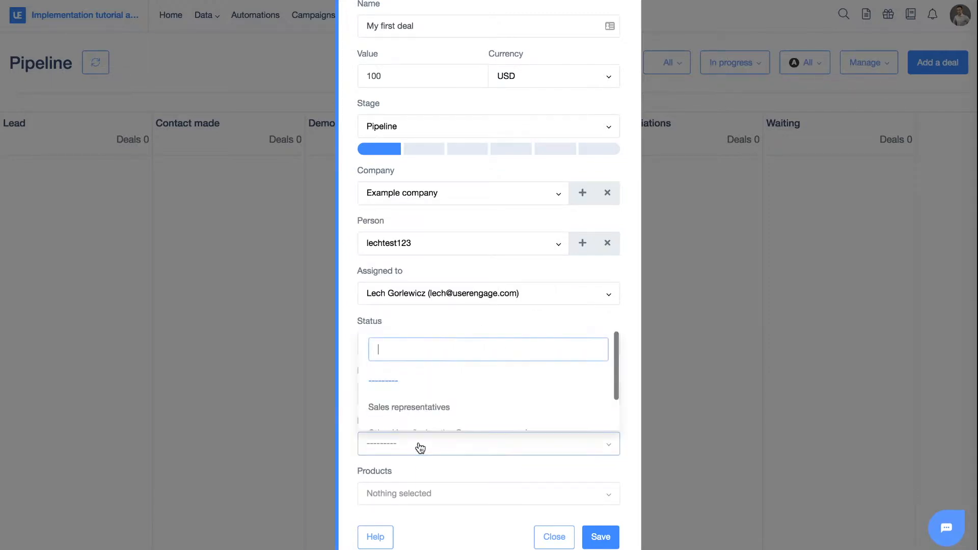
click(412, 446)
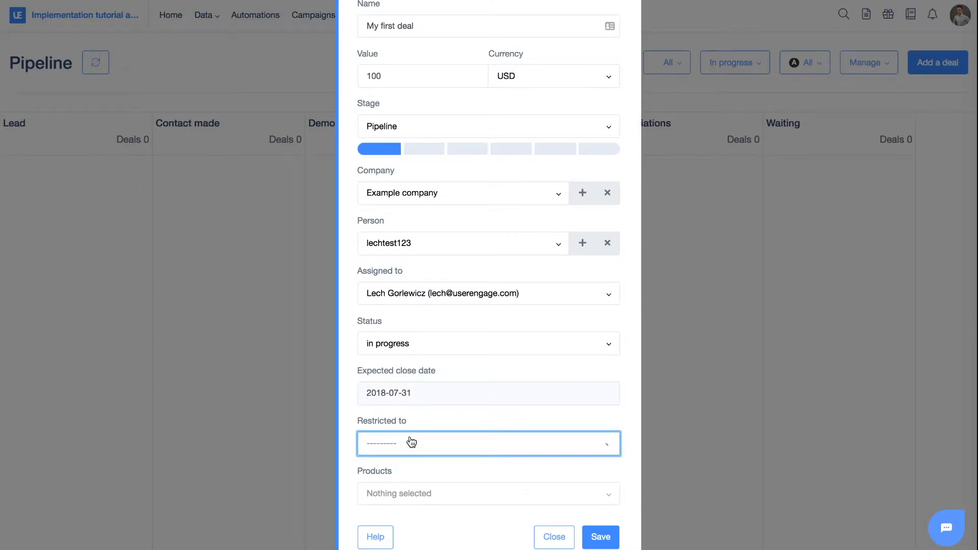
click(412, 442)
click(354, 383)
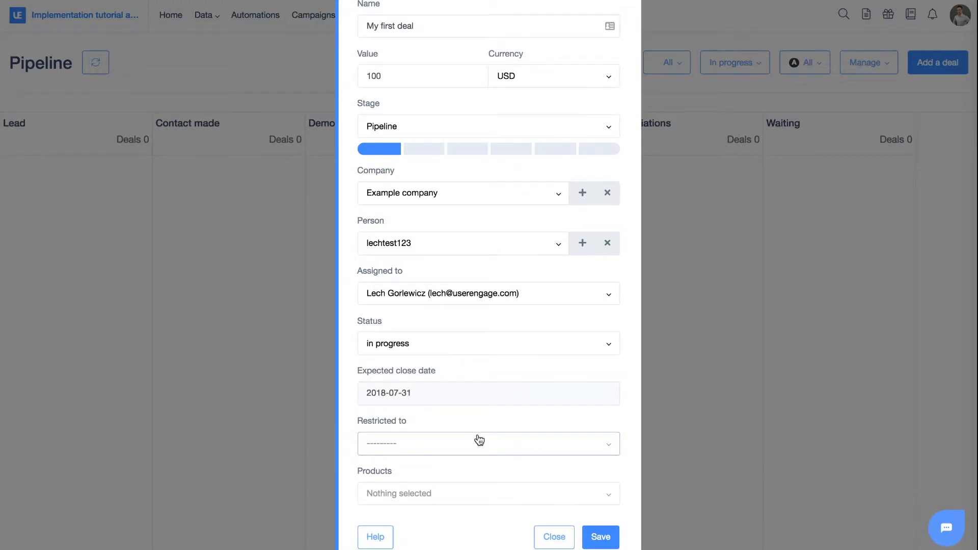
click(601, 537)
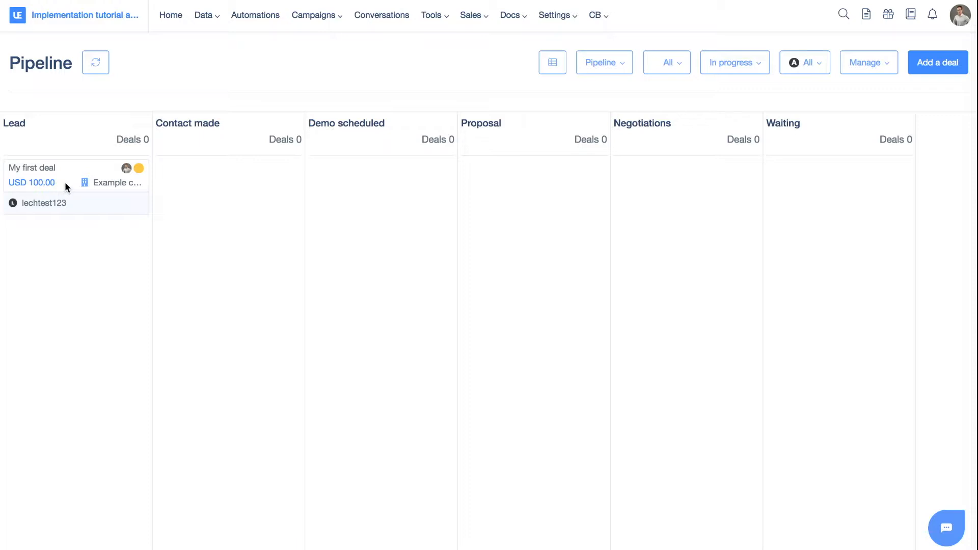
Mark "My first deal" as lost from the pipeline board, pick a loss reason and save it.
drag(62, 175, 121, 129)
drag(21, 201, 345, 516)
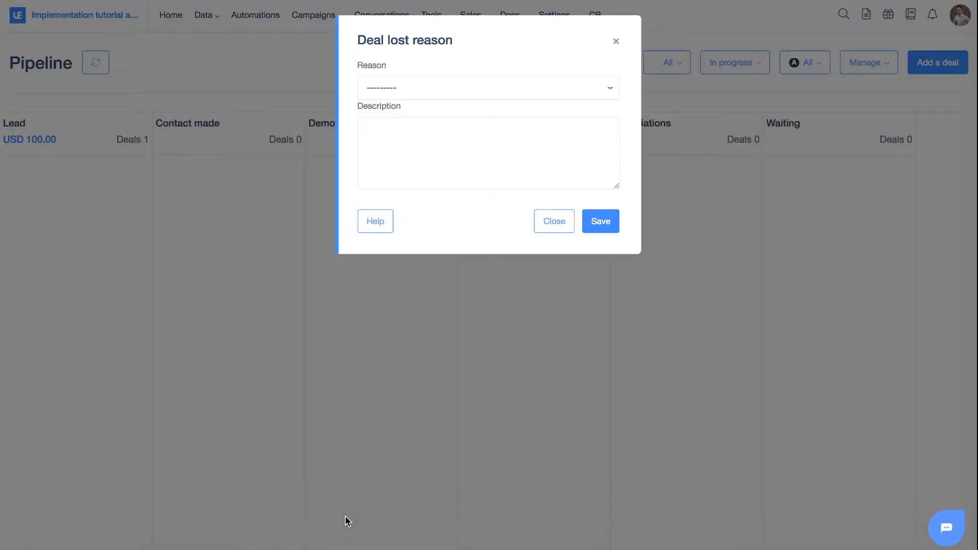
click(400, 92)
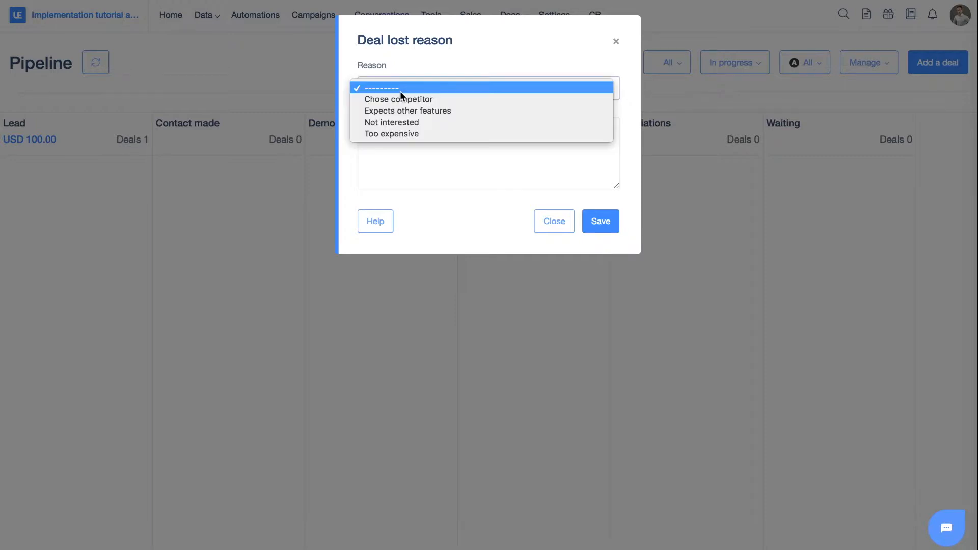
click(420, 131)
click(607, 228)
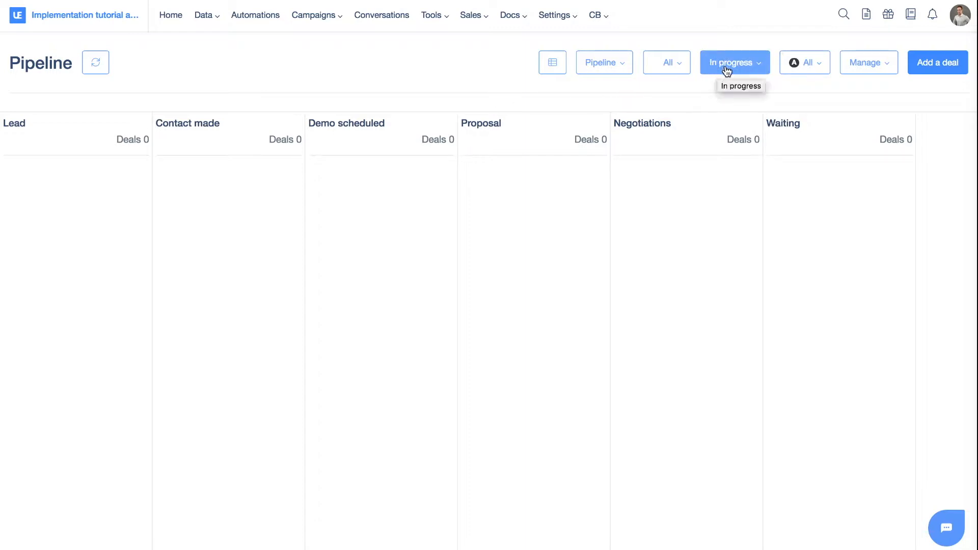
Filter the pipeline board by status to show Lost deals.
click(745, 69)
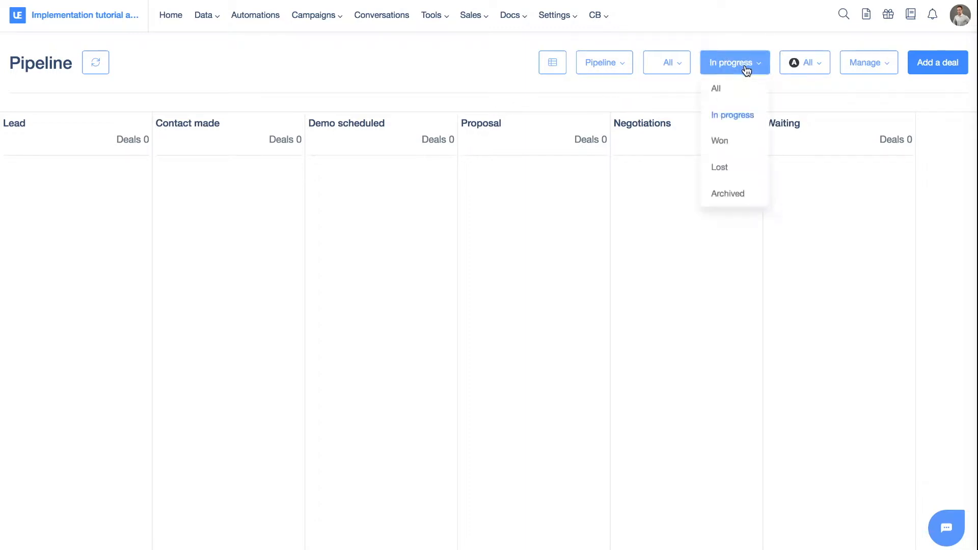
click(731, 169)
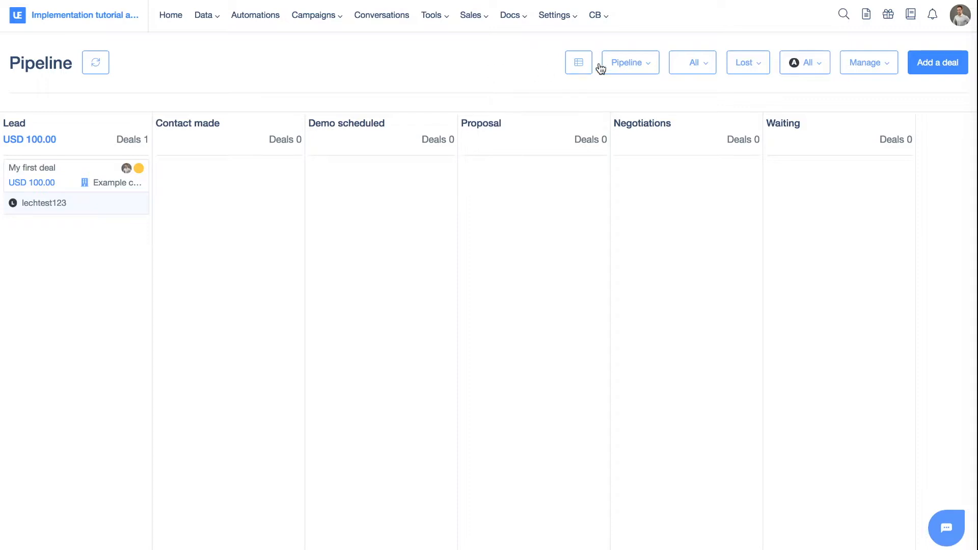
click(643, 75)
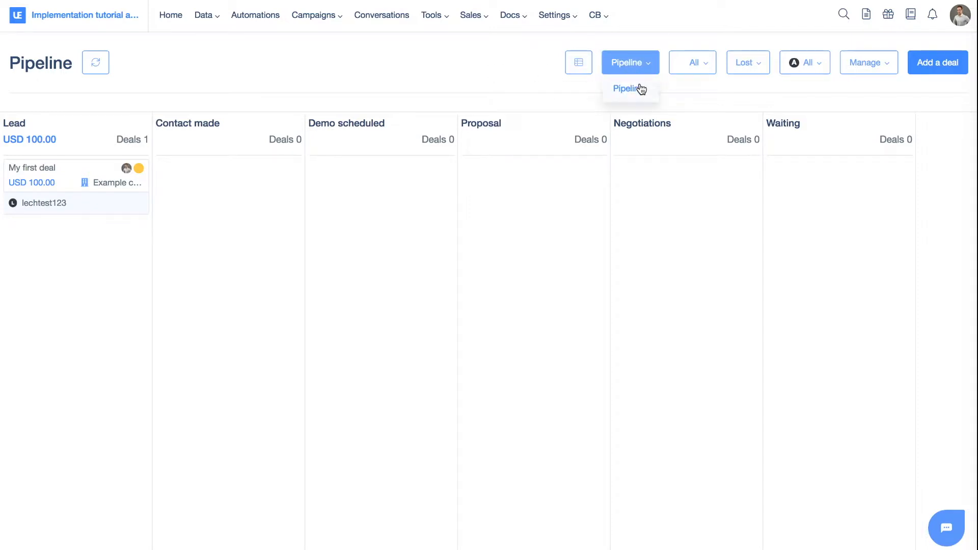
click(714, 67)
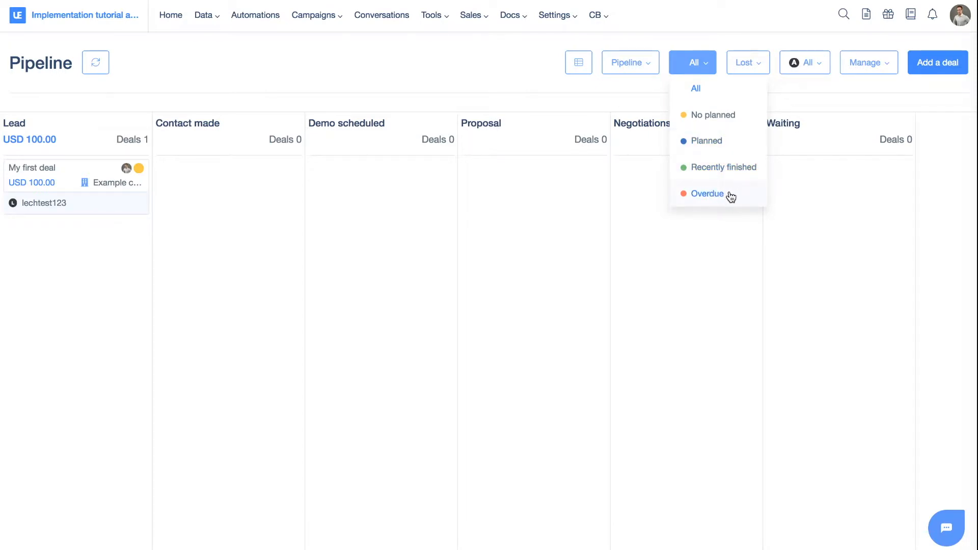
click(748, 65)
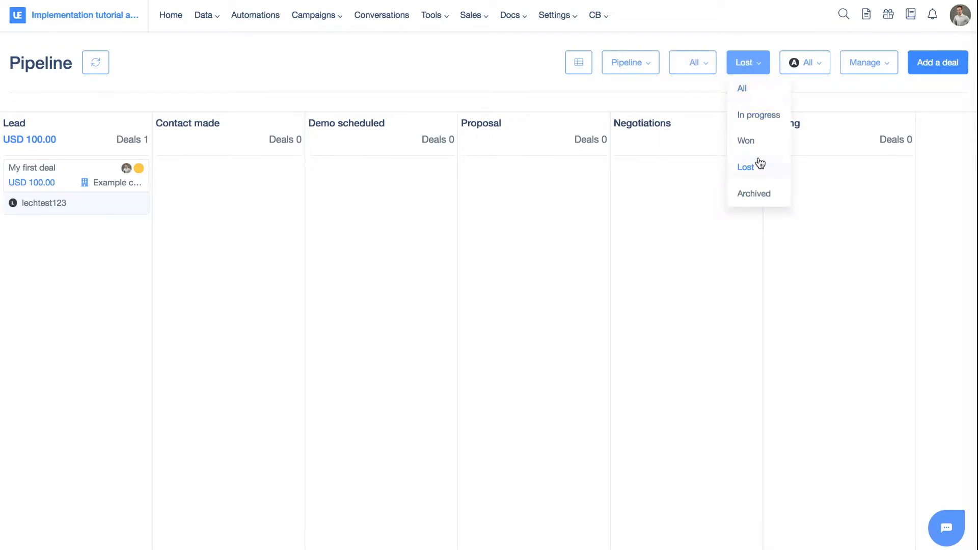
click(749, 65)
click(814, 64)
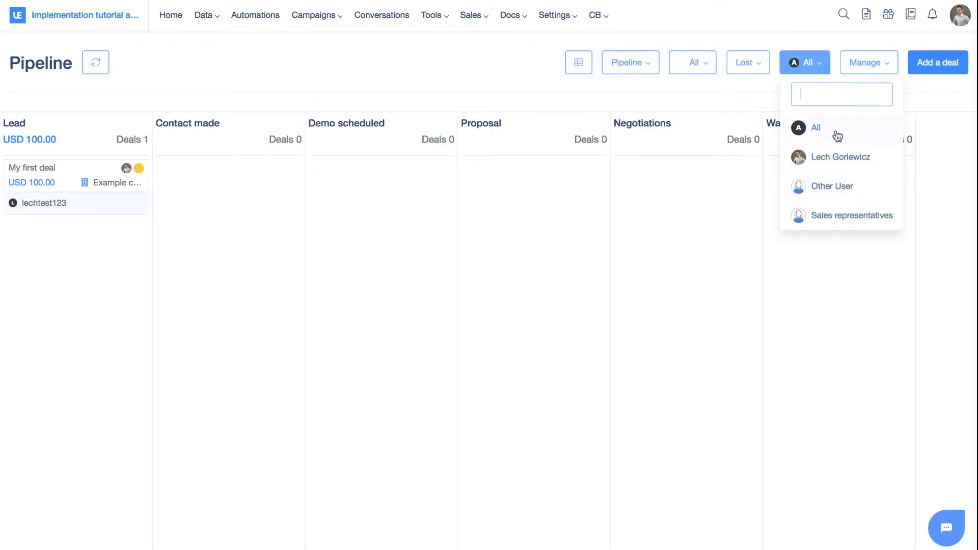
Open the settings page for managing sales pipelines and their stages.
click(865, 71)
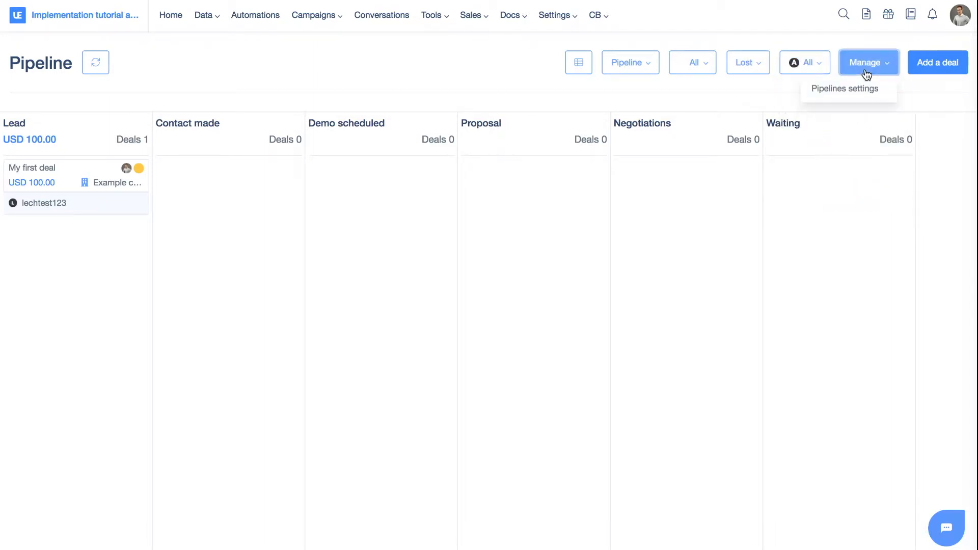
click(847, 98)
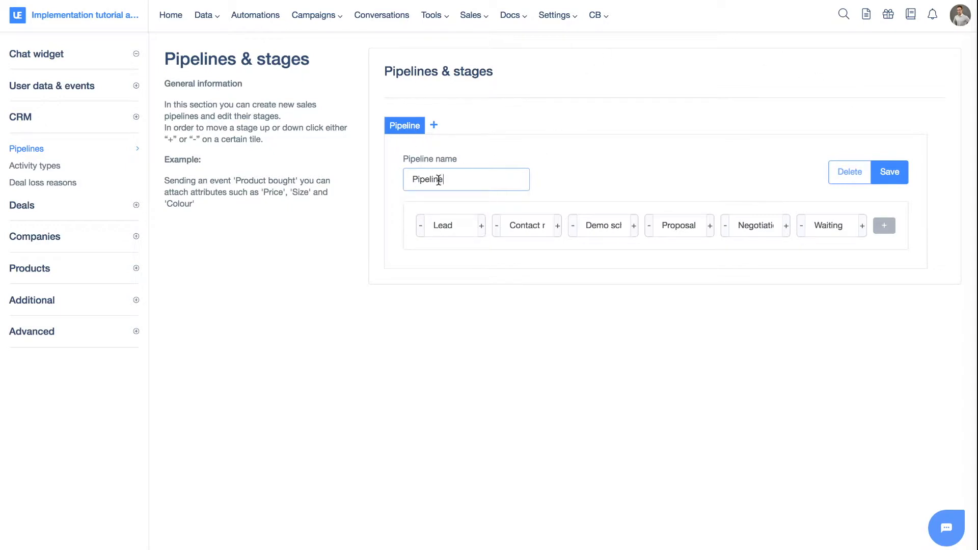
Rename the pipeline to "Pipeline number 1" and move its Demo scheduled stage to the end of the stage sequence.
double_click(456, 181)
text(Pipeline number 1)
click(635, 228)
click(634, 228)
click(711, 229)
click(786, 228)
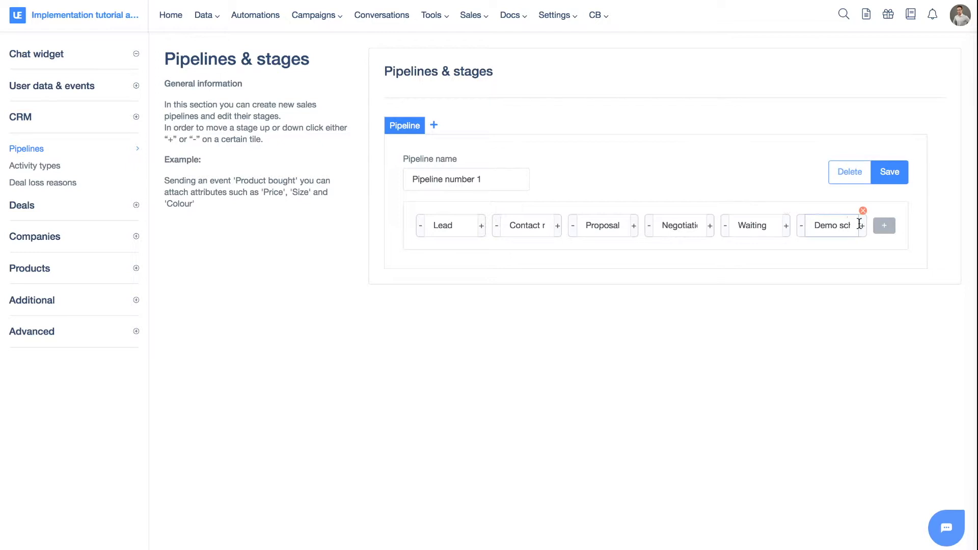
Add a "New stages" stage at the end of Pipeline number 1 and save the pipeline.
click(886, 227)
double_click(836, 225)
text(New stage)
click(858, 269)
click(899, 172)
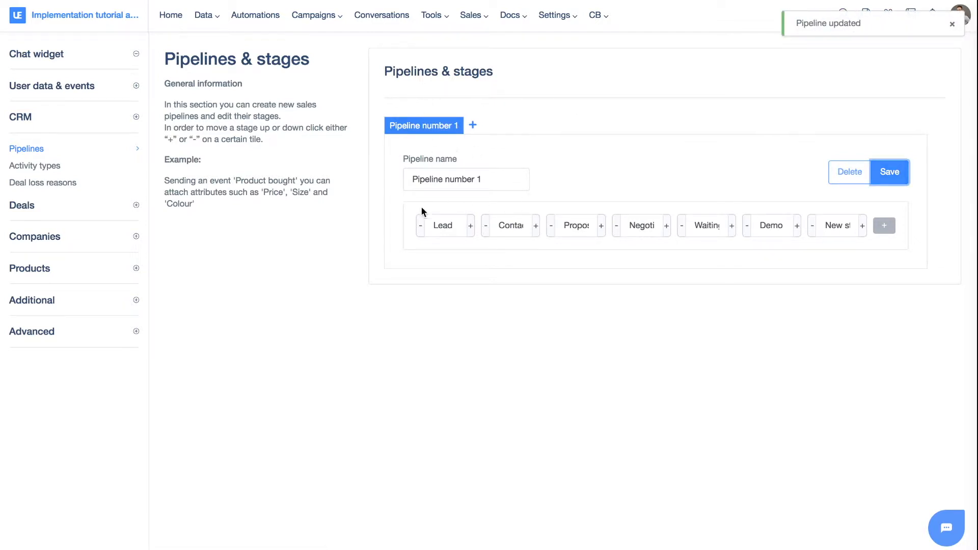
Add another sales pipeline and name it "Partnerships".
click(473, 124)
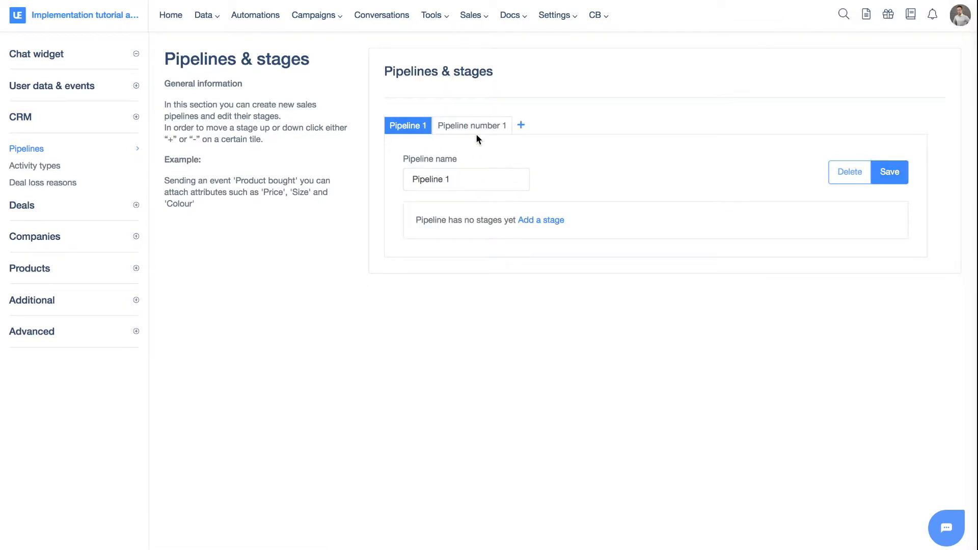
triple_click(456, 173)
text(Partnerships)
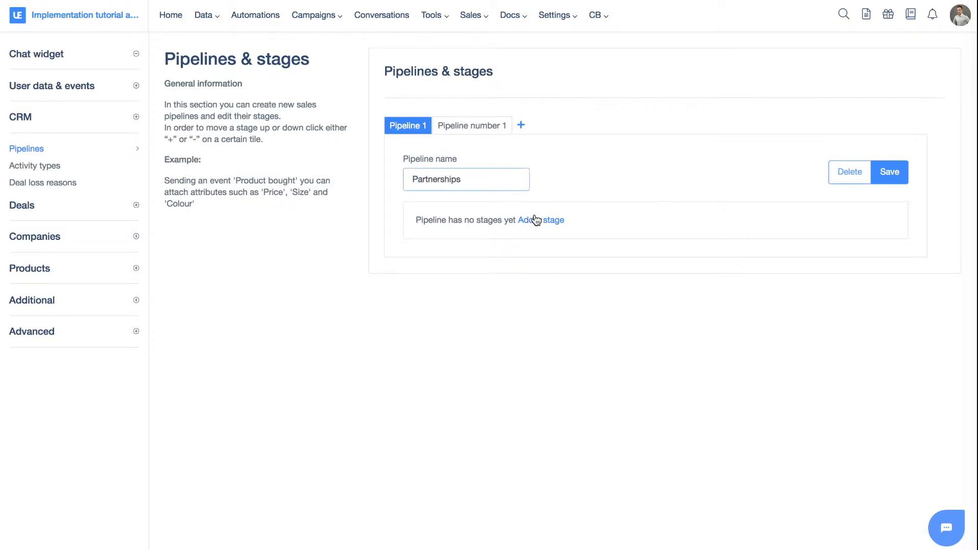
Give the Partnerships pipeline four stages, Stage 1 to Stage 4, and save it.
click(545, 221)
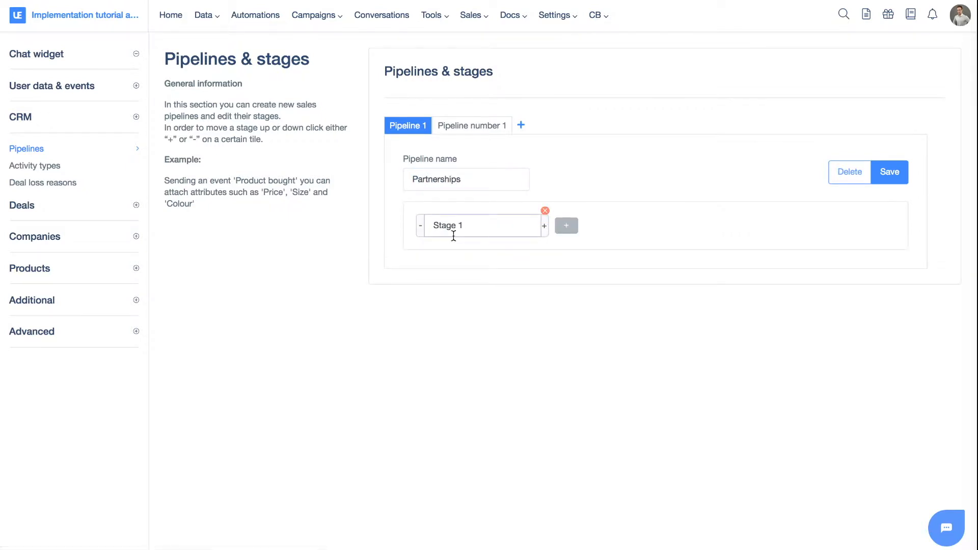
click(563, 229)
click(706, 227)
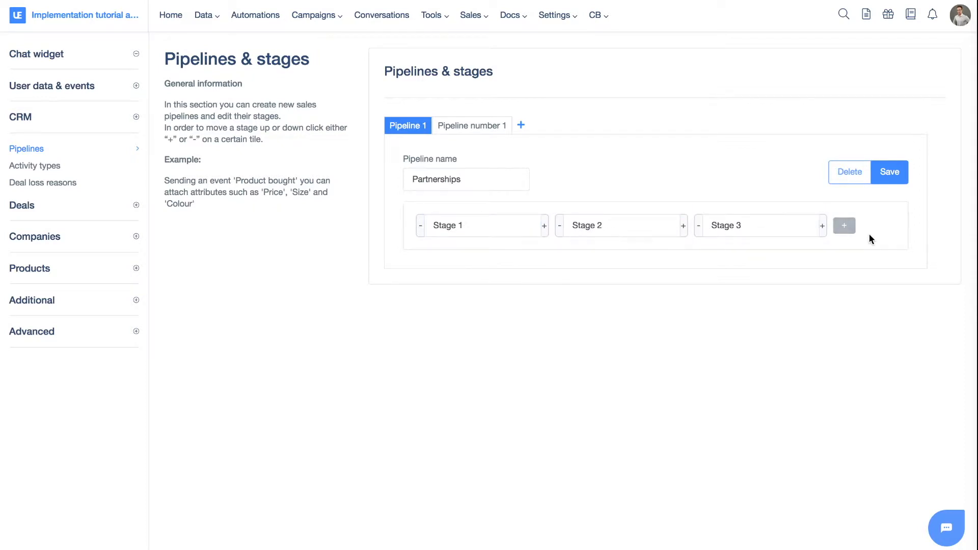
click(845, 226)
click(891, 175)
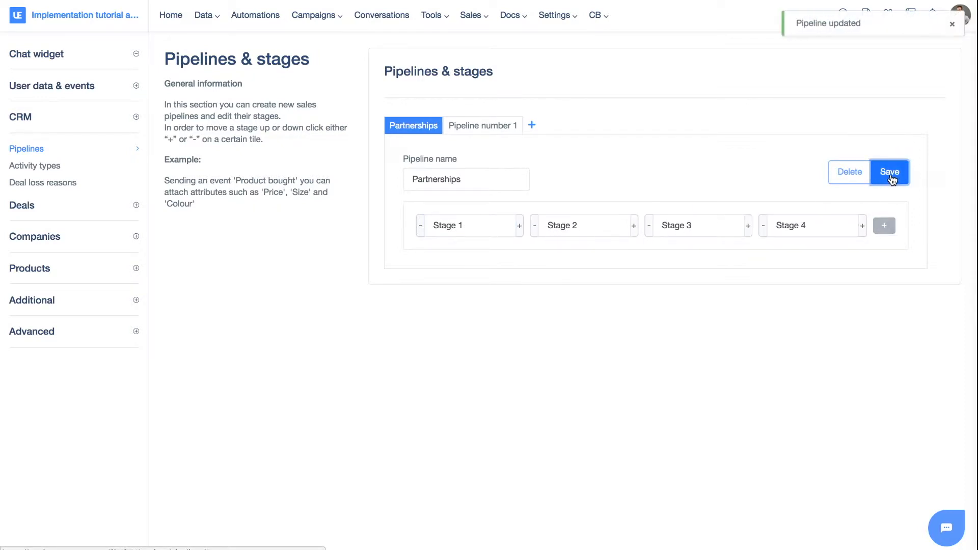
Open the deals board and switch it to the Partnerships pipeline.
click(522, 16)
mouse_move(476, 16)
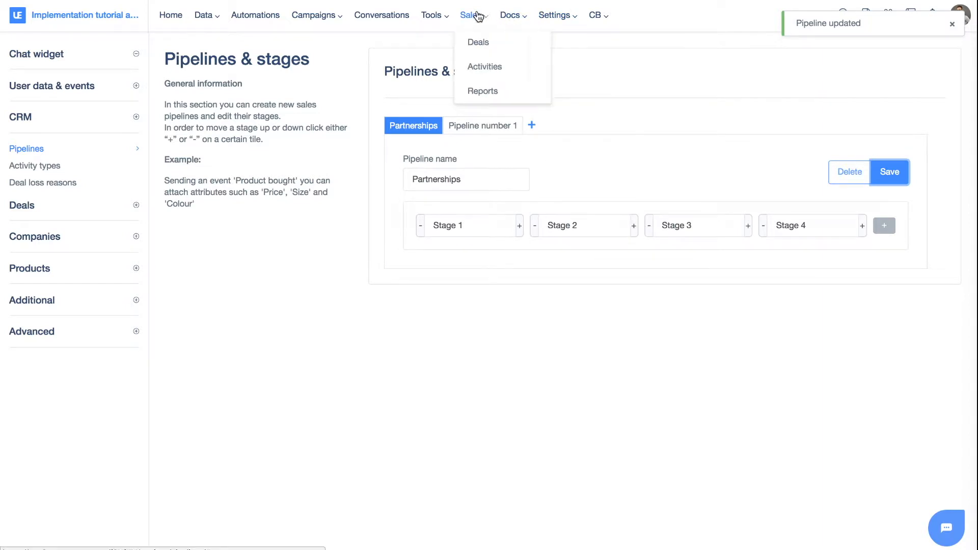
click(482, 43)
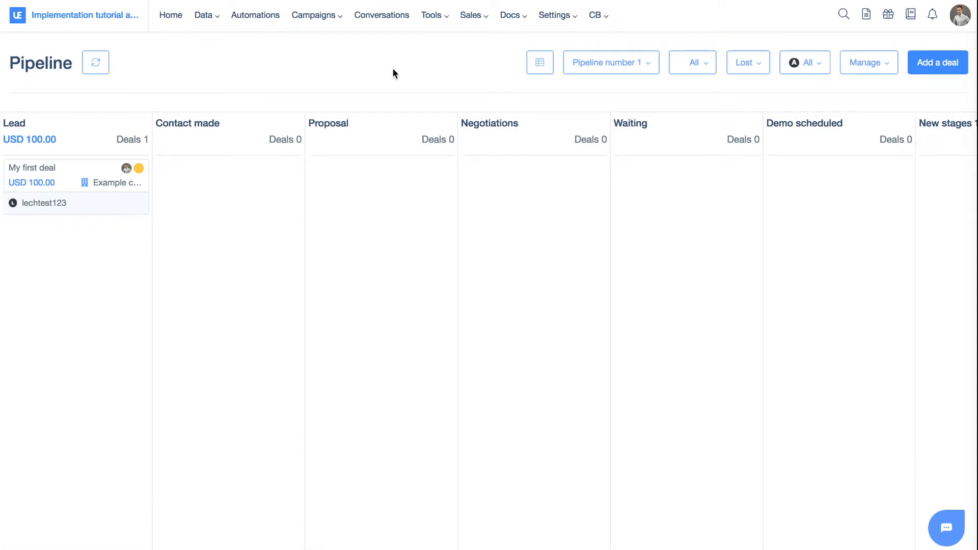
click(604, 73)
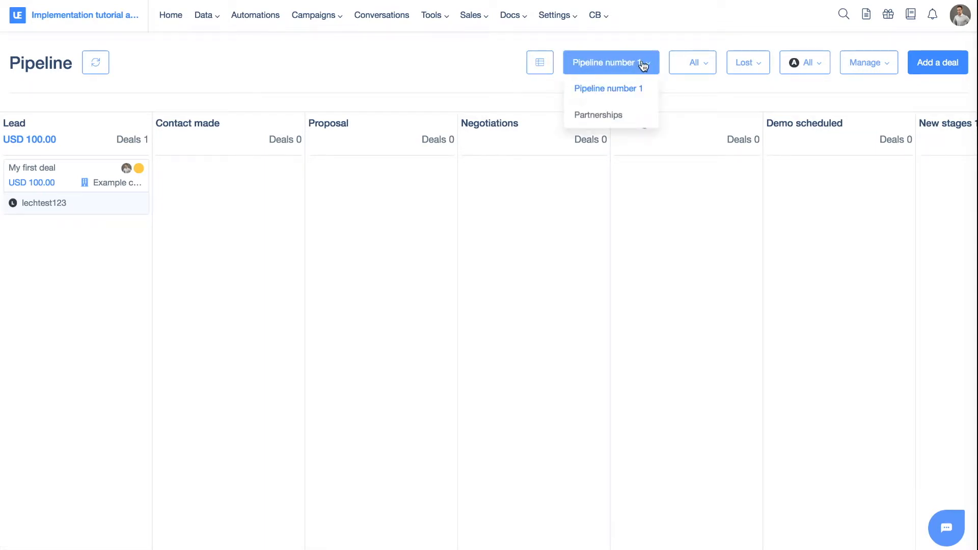
click(610, 118)
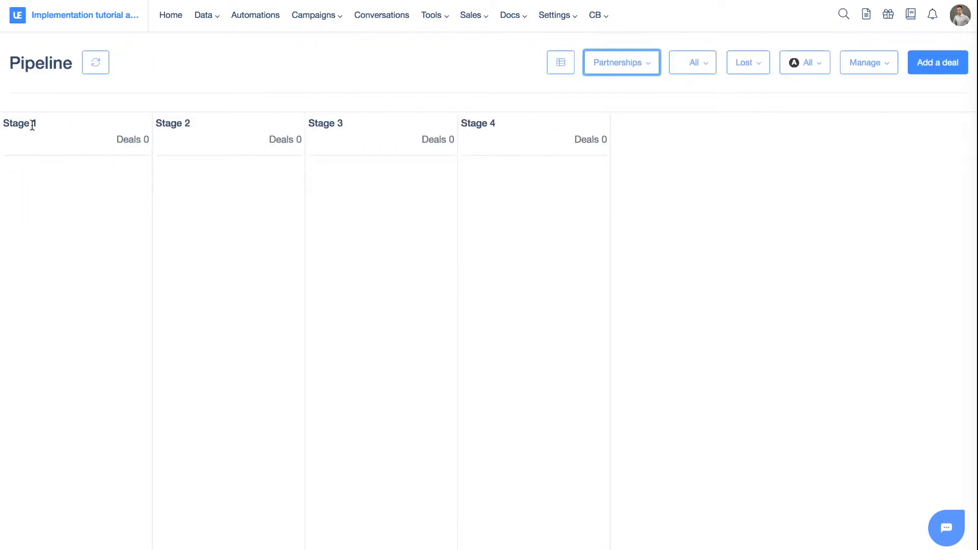
Switch the board back to Pipeline number 1 and display the deals as a table.
click(634, 63)
click(630, 94)
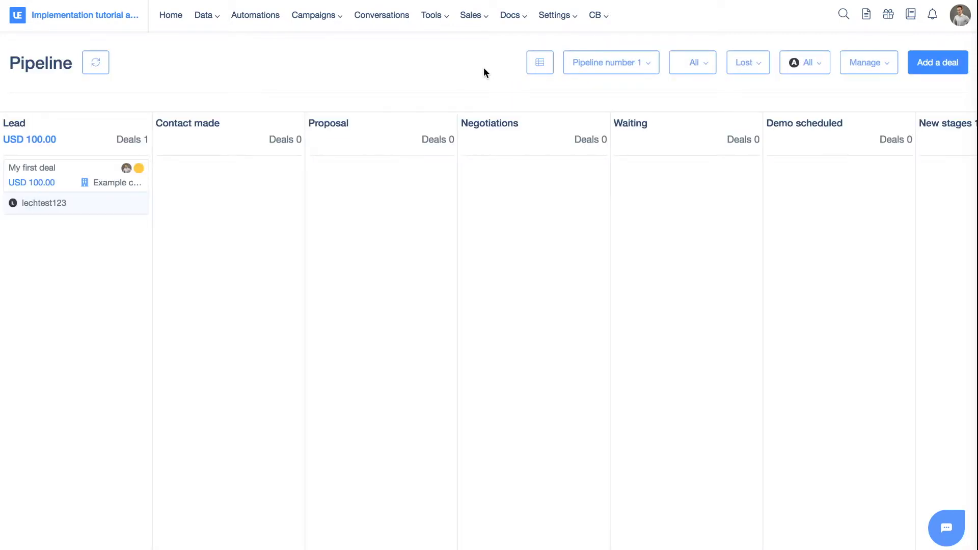
click(538, 66)
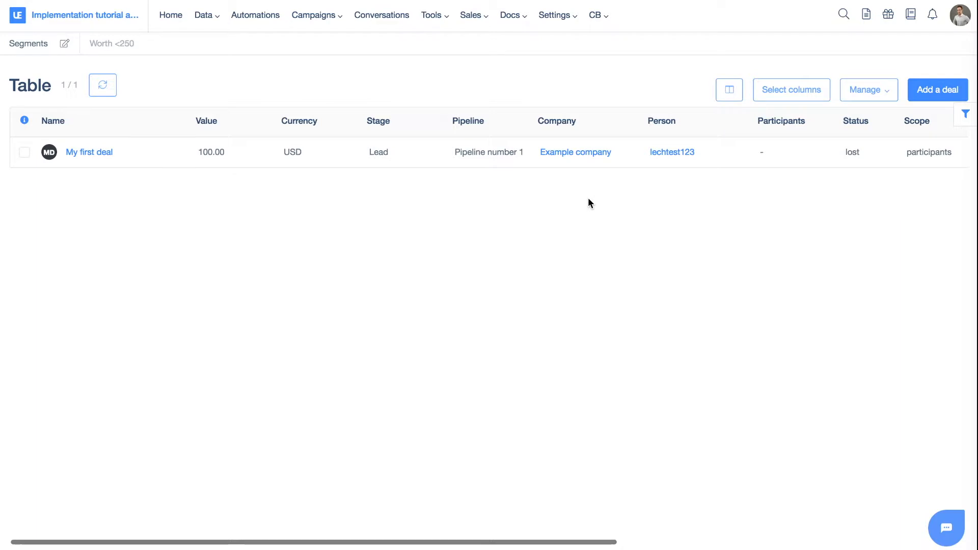
Filter the deals table to a value of exactly 100, run the search and close the filters.
click(966, 116)
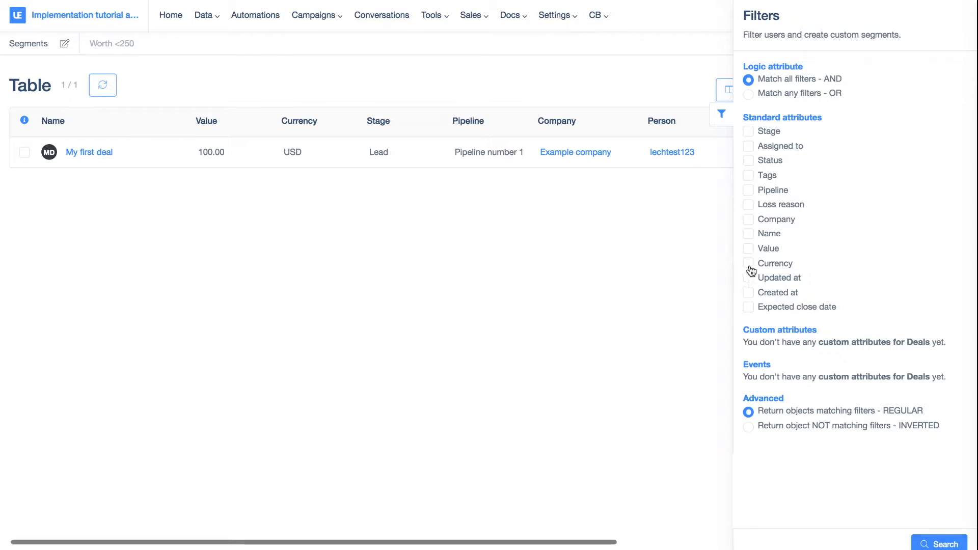
click(748, 249)
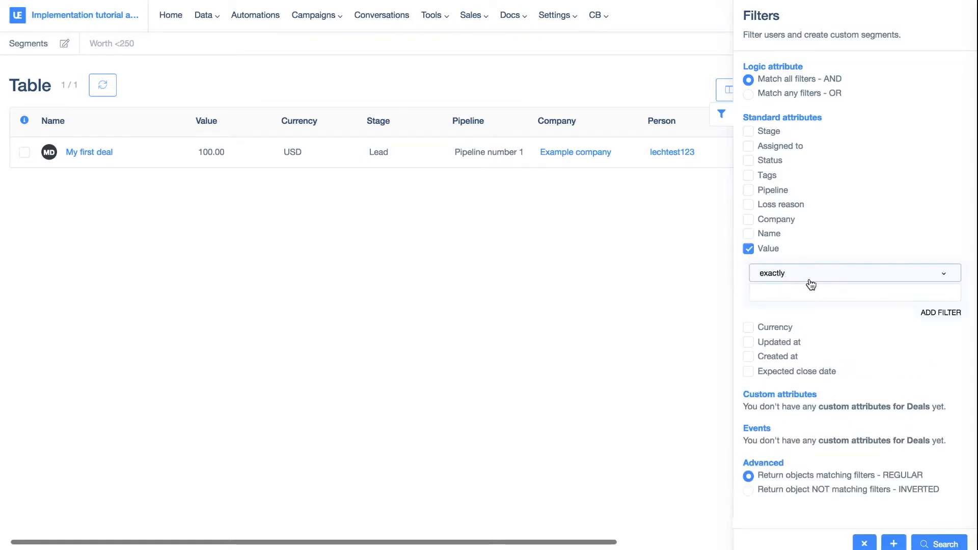
click(808, 292)
text(100)
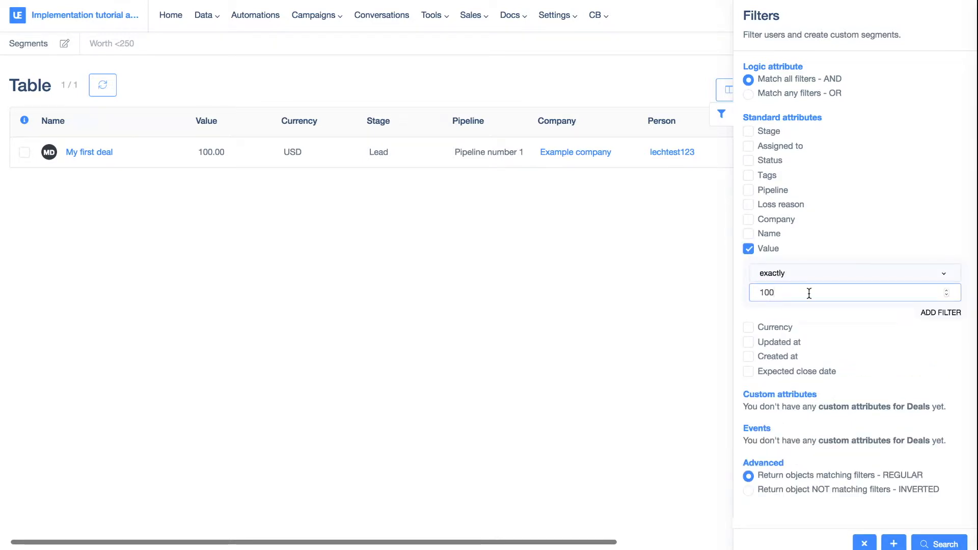
click(942, 544)
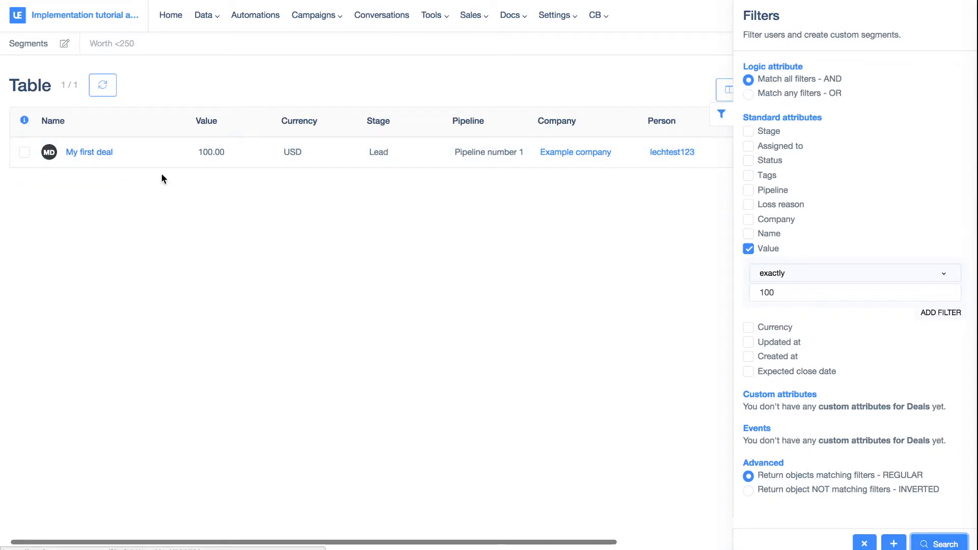
click(532, 81)
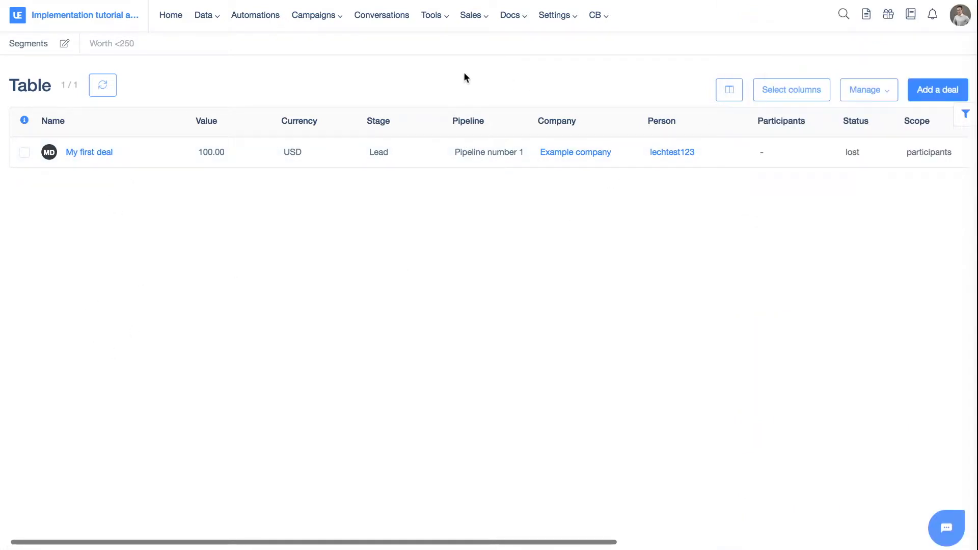
Open "My first deal" and review its company, person, products, participants, tags and lost reason.
click(109, 151)
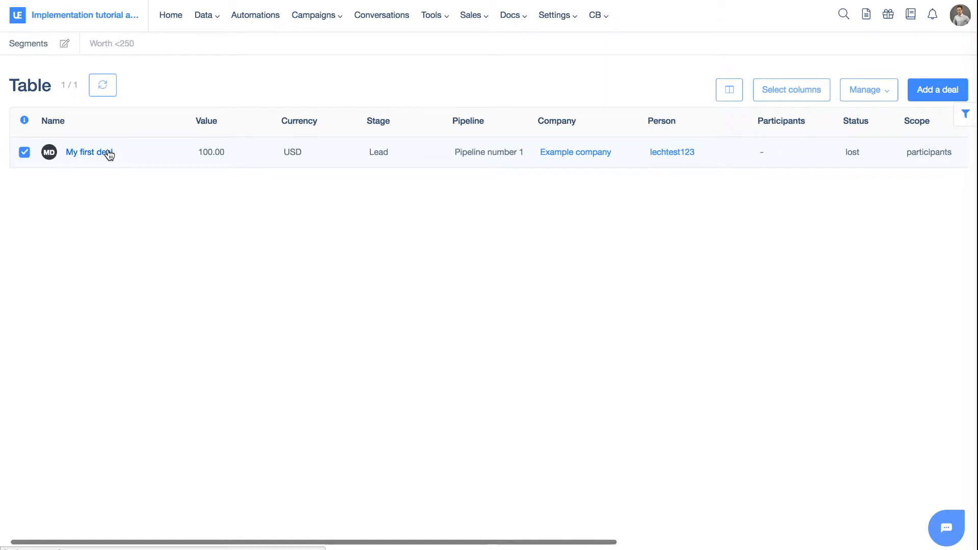
click(109, 153)
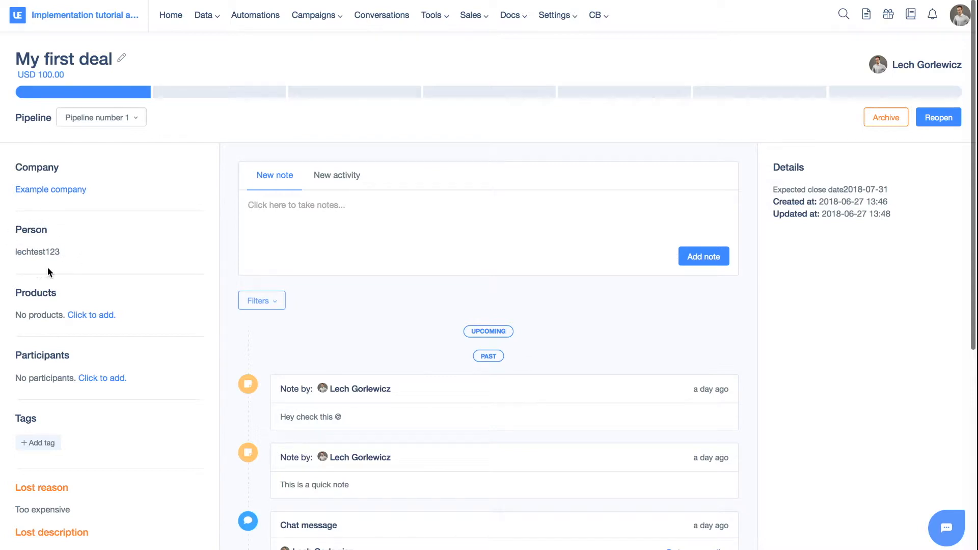
scroll(59, 265, down, 2)
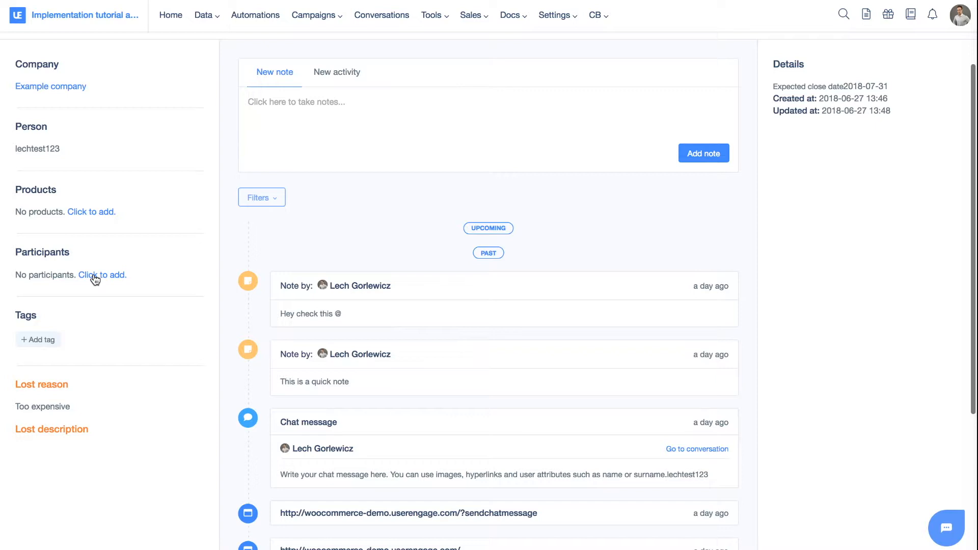
scroll(94, 279, down, 2)
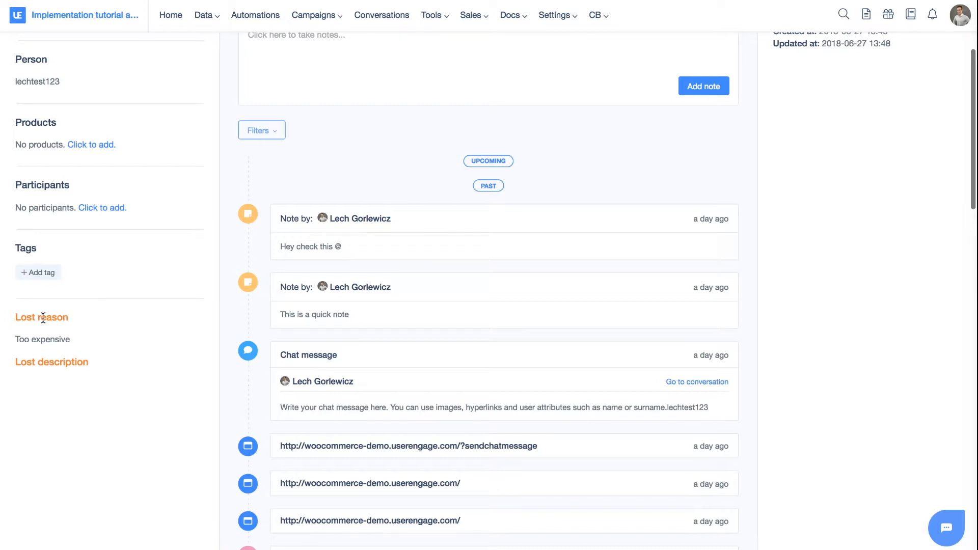
scroll(43, 318, down, 2)
drag(16, 264, 84, 288)
click(72, 270)
click(19, 287)
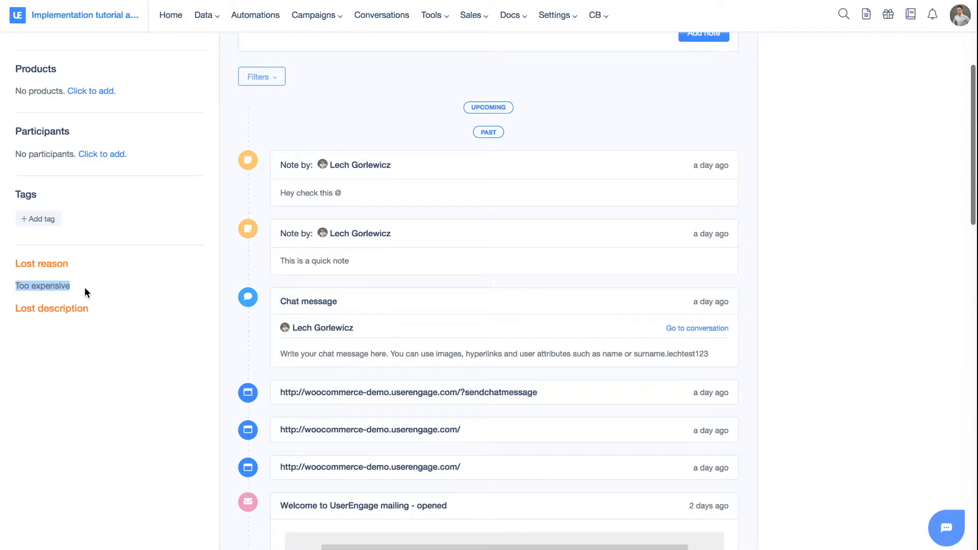
click(85, 288)
scroll(84, 287, up, 5)
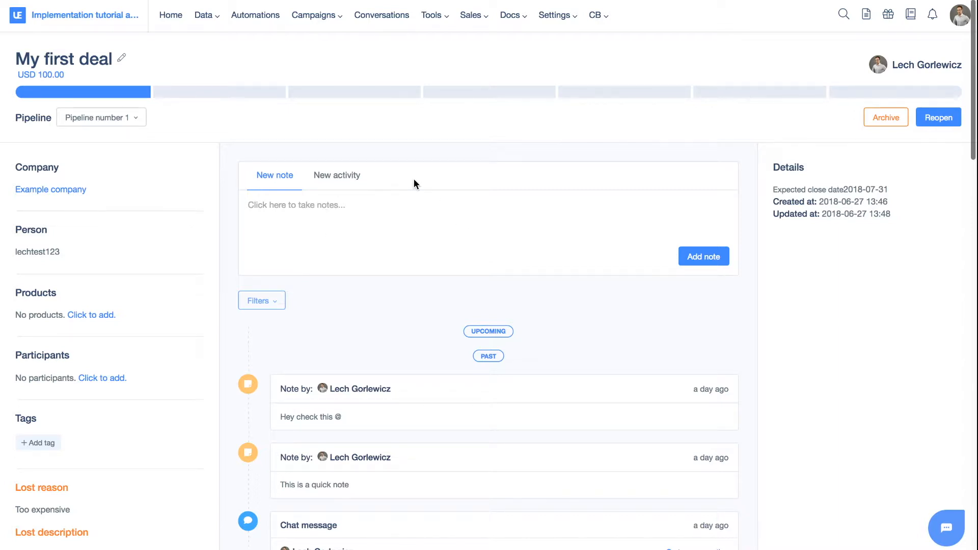
Examine the deal's activity timeline, including its notes, messages, page visits and product events.
scroll(414, 180, down, 6)
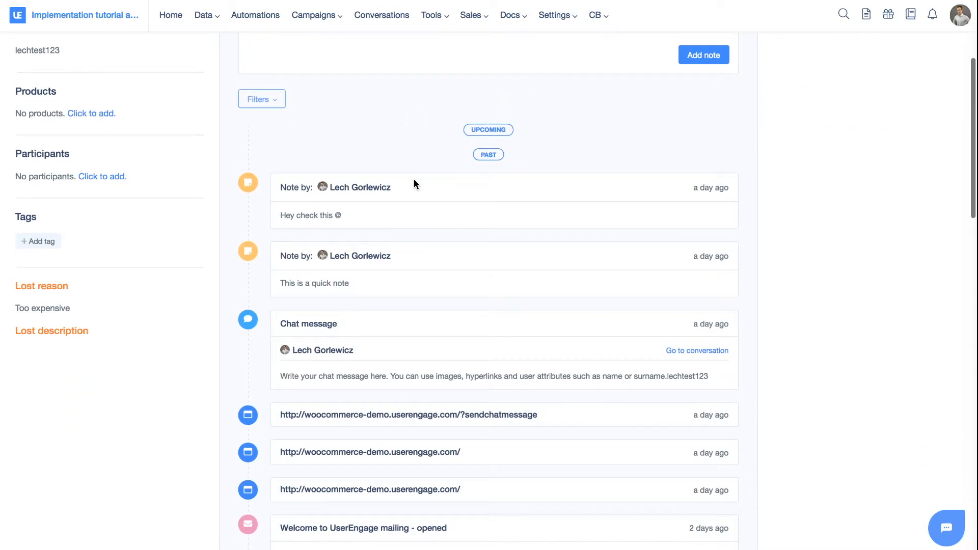
scroll(413, 180, down, 15)
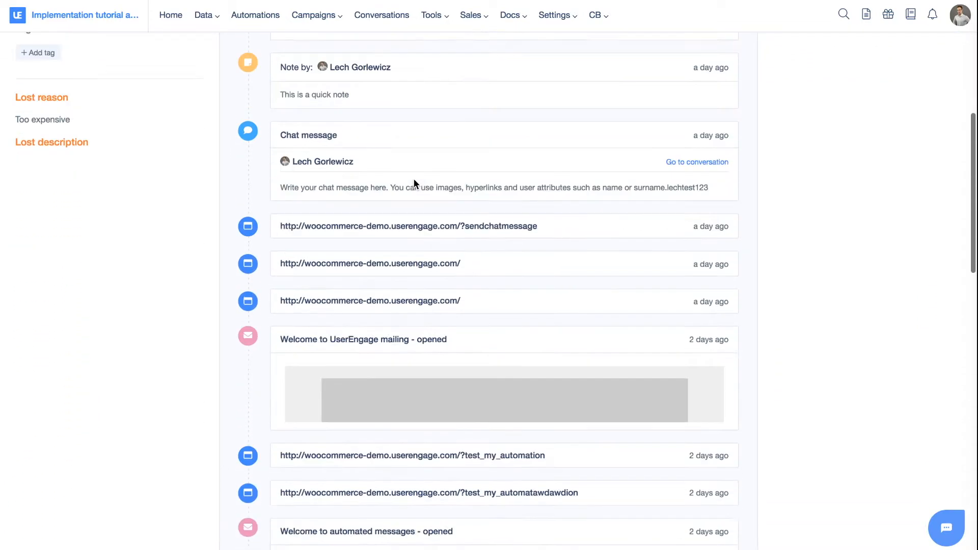
scroll(413, 179, down, 14)
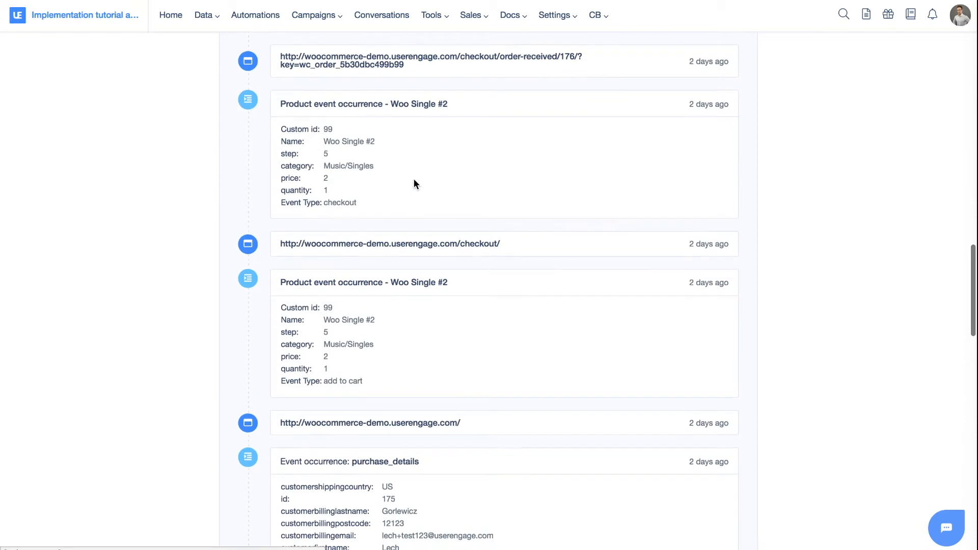
scroll(414, 179, up, 20)
scroll(414, 180, up, 4)
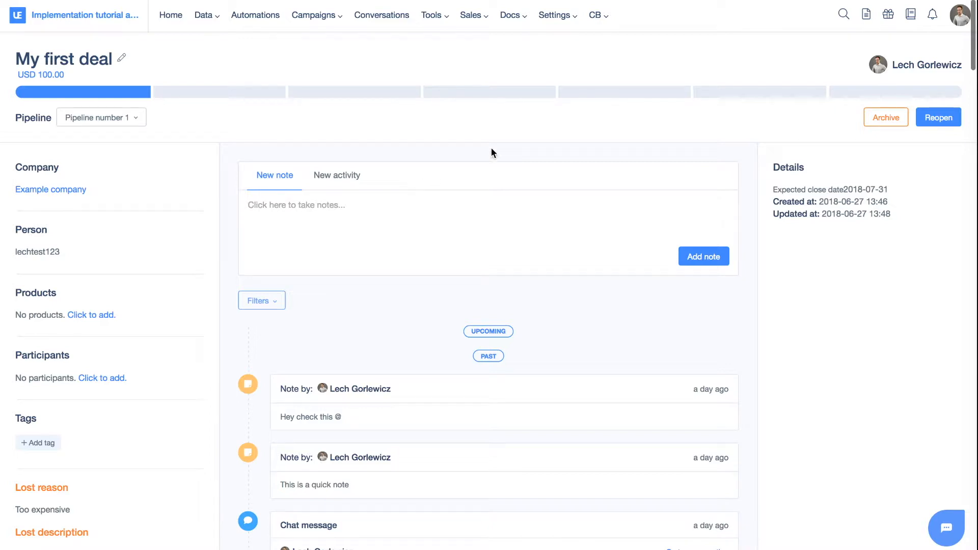
Try moving the deal forward through Contact made, Proposal and Negotiations, and return it to the Lead stage.
mouse_move(801, 218)
mouse_move(314, 16)
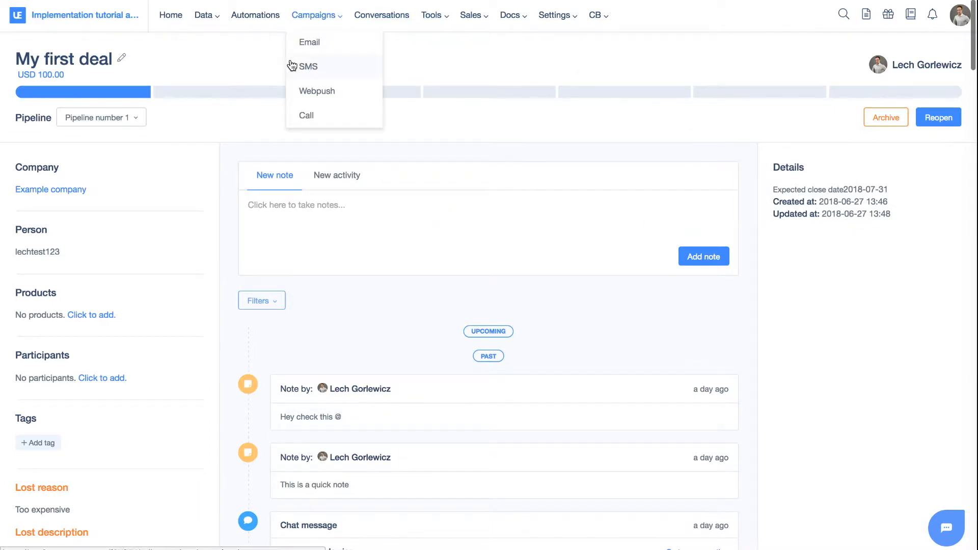
click(195, 97)
click(356, 94)
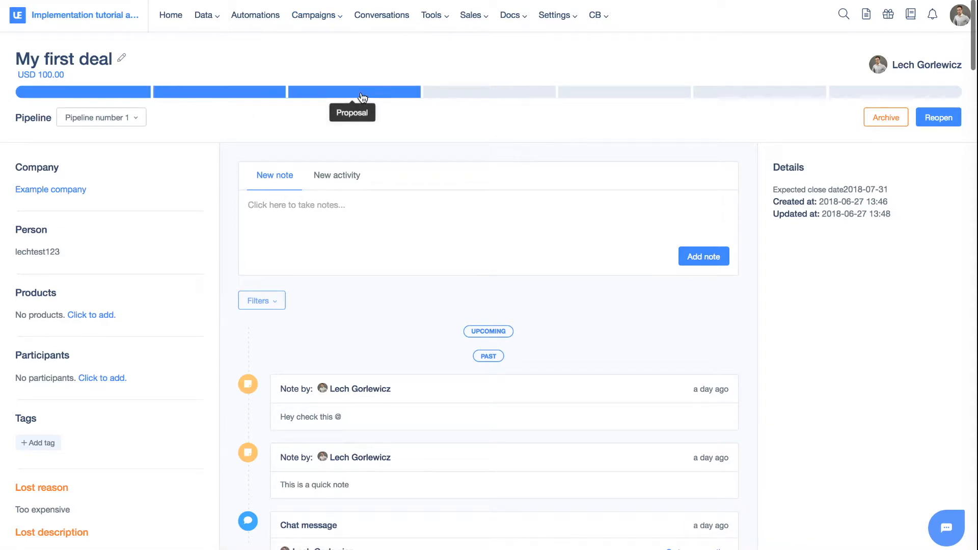
click(491, 95)
click(109, 94)
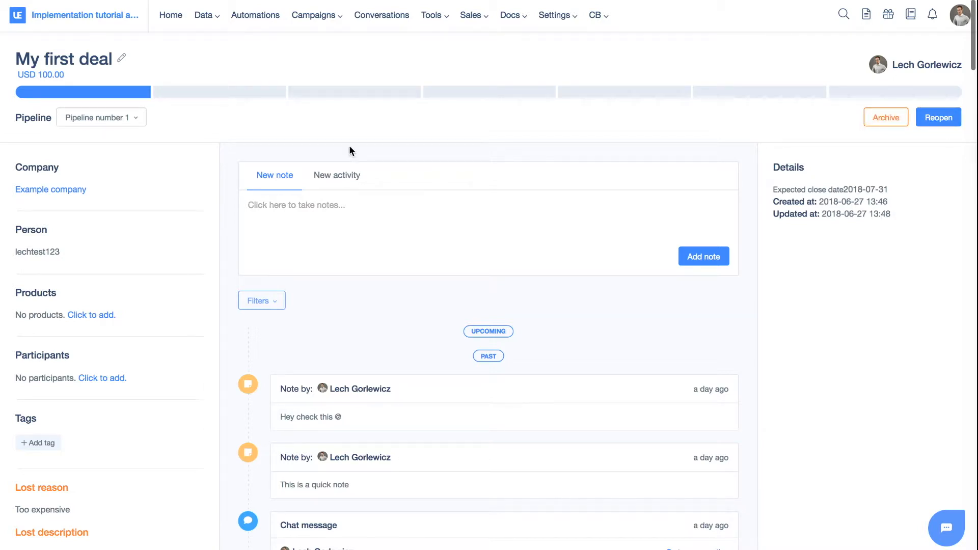
Open the deal's edit form, review all its fields and close it without saving.
click(123, 60)
scroll(520, 120, down, 2)
scroll(520, 120, up, 2)
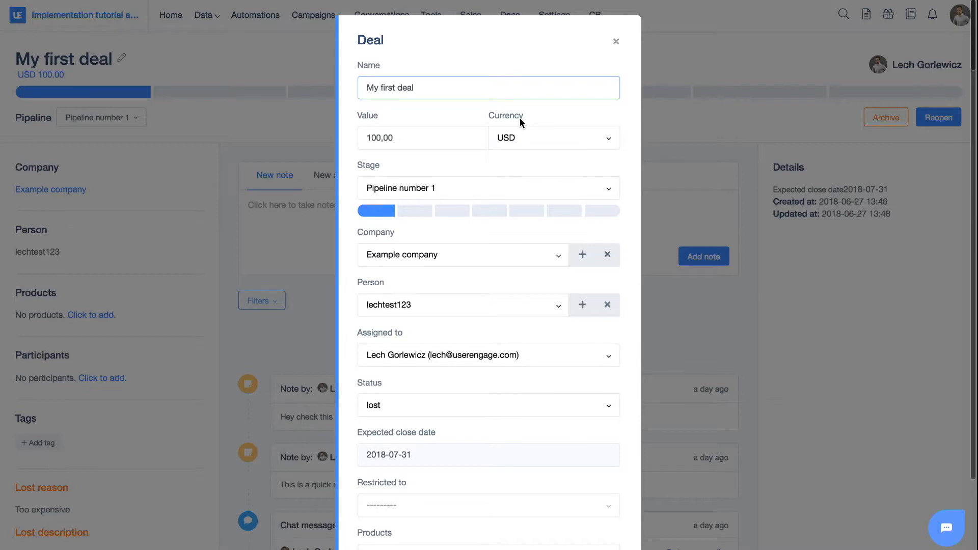
scroll(408, 137, down, 2)
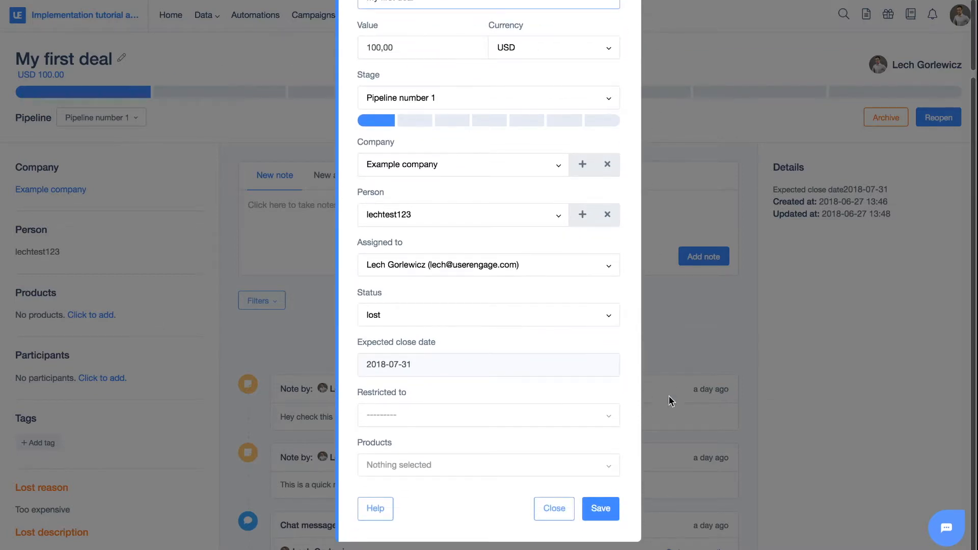
click(554, 508)
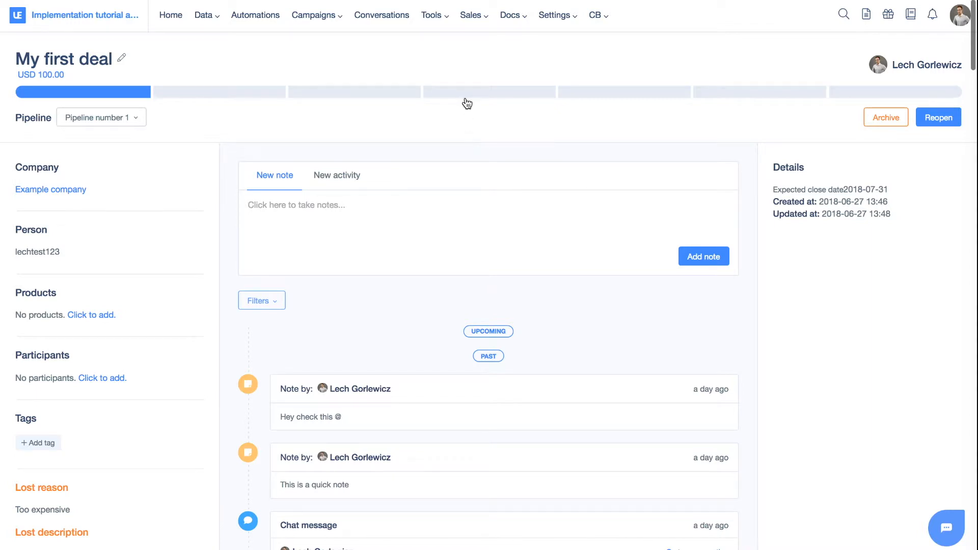
Open the sales Activities list, try its activity type filters, including Lunch, and return to showing all types.
click(472, 19)
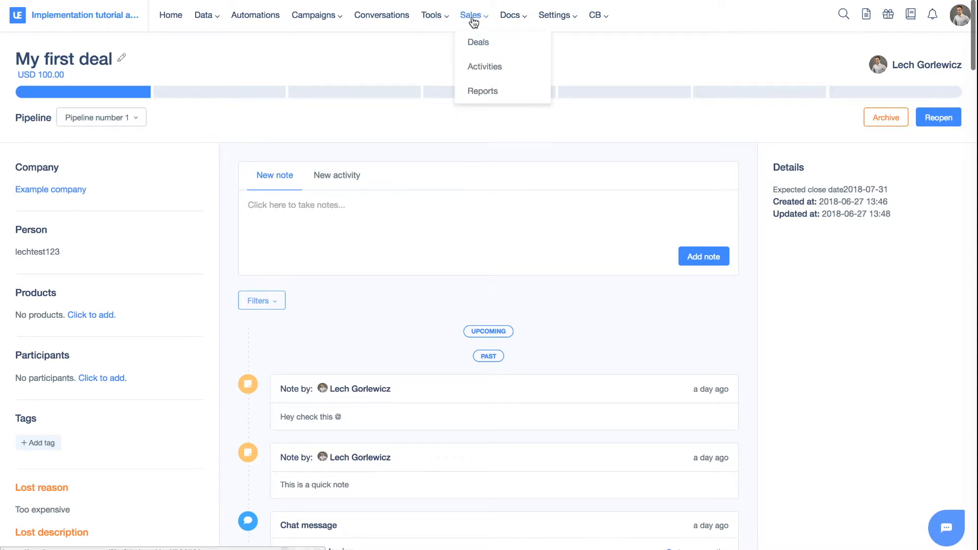
click(487, 69)
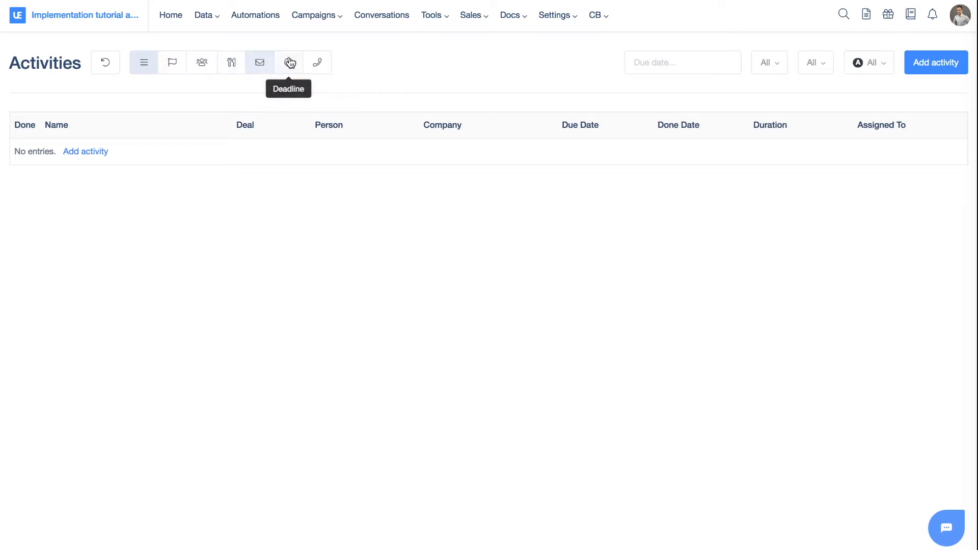
click(199, 64)
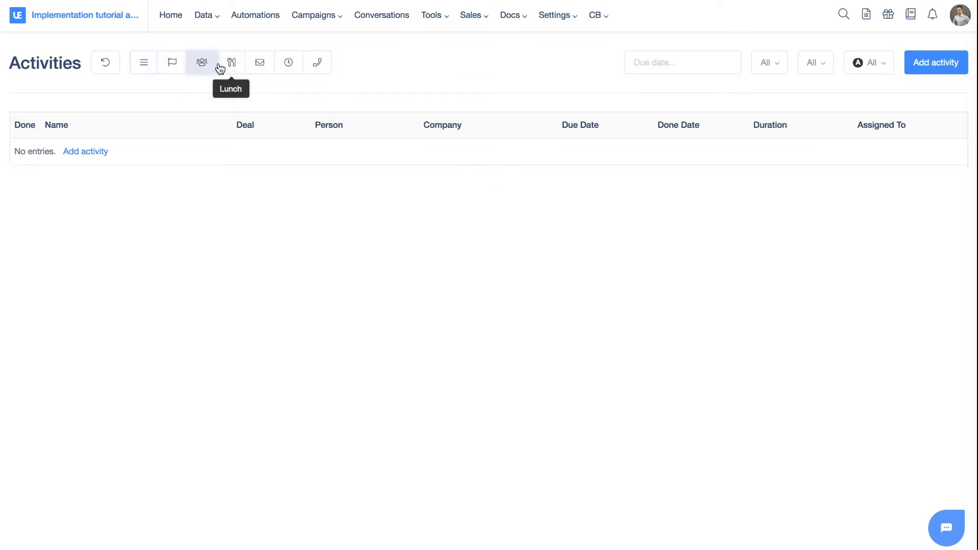
click(227, 68)
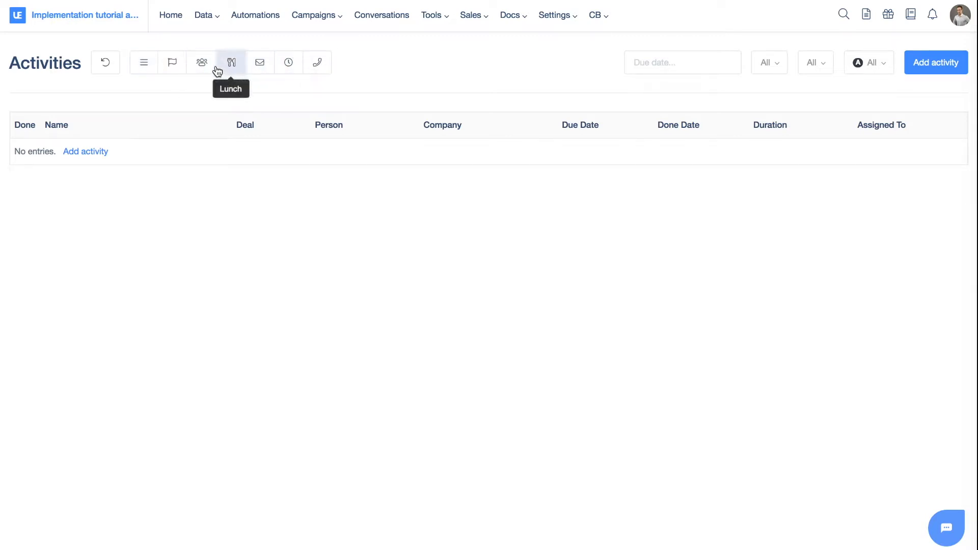
click(147, 68)
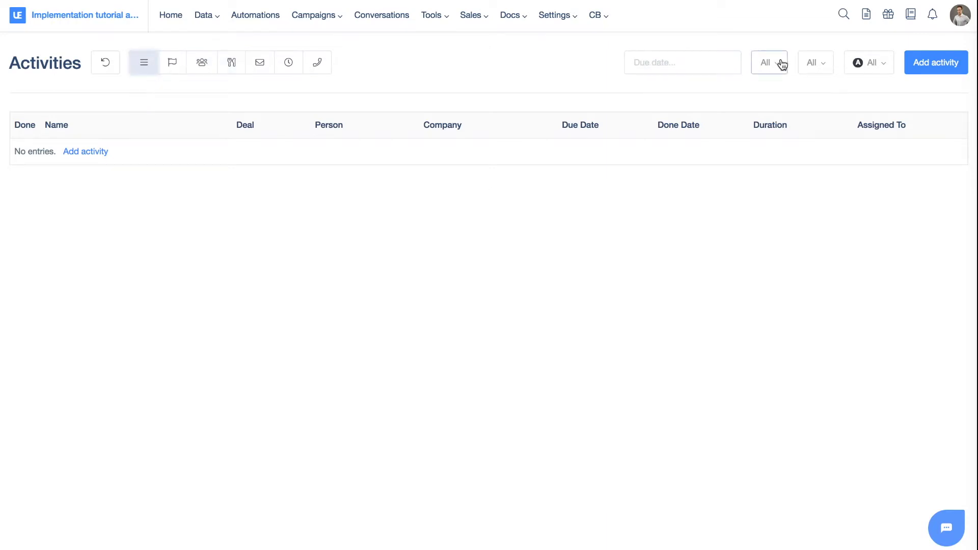
Review the assignee, completion status and time period filter options of the Activities list without changing them.
click(877, 69)
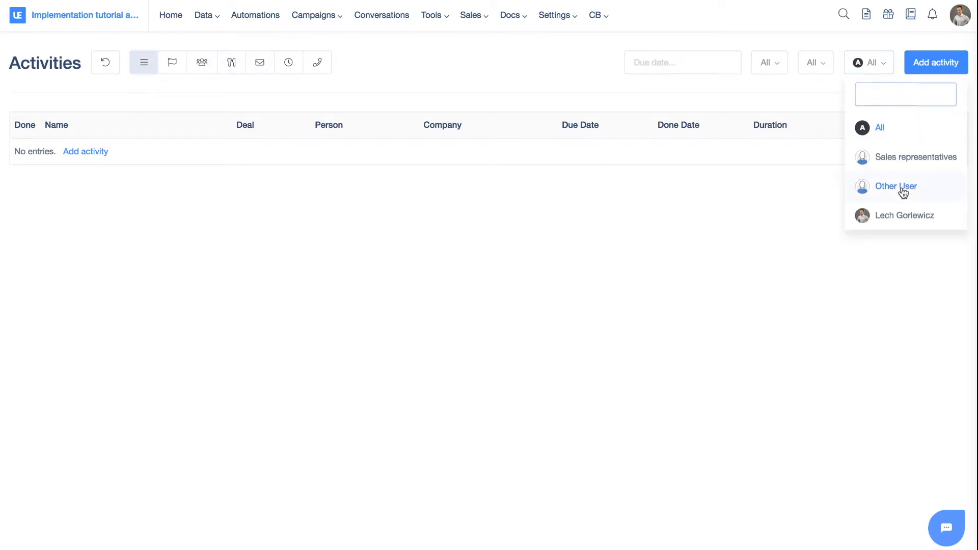
click(869, 69)
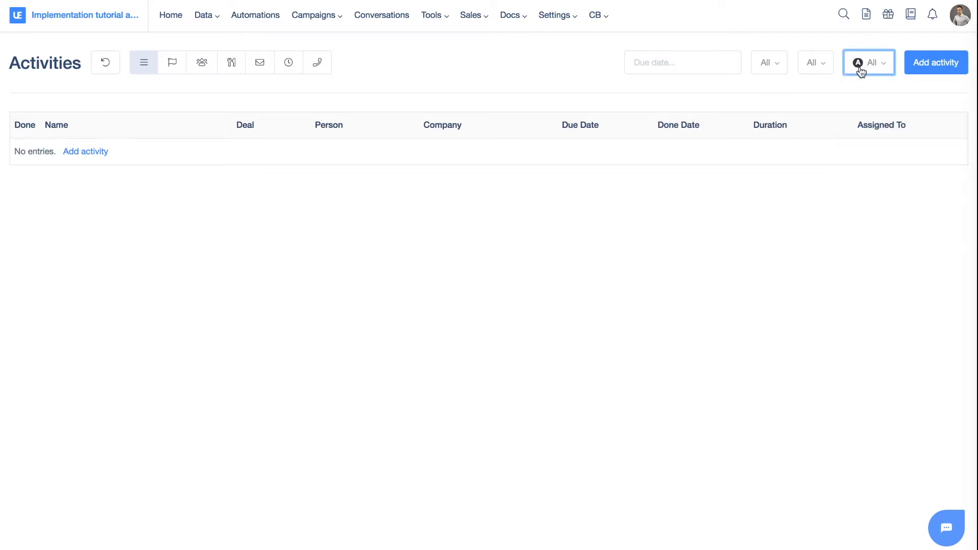
click(824, 73)
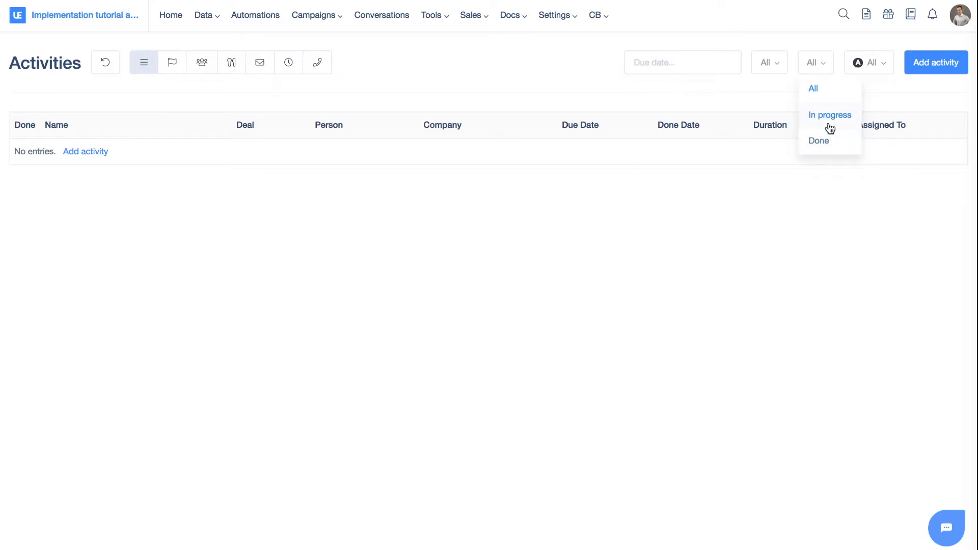
click(775, 70)
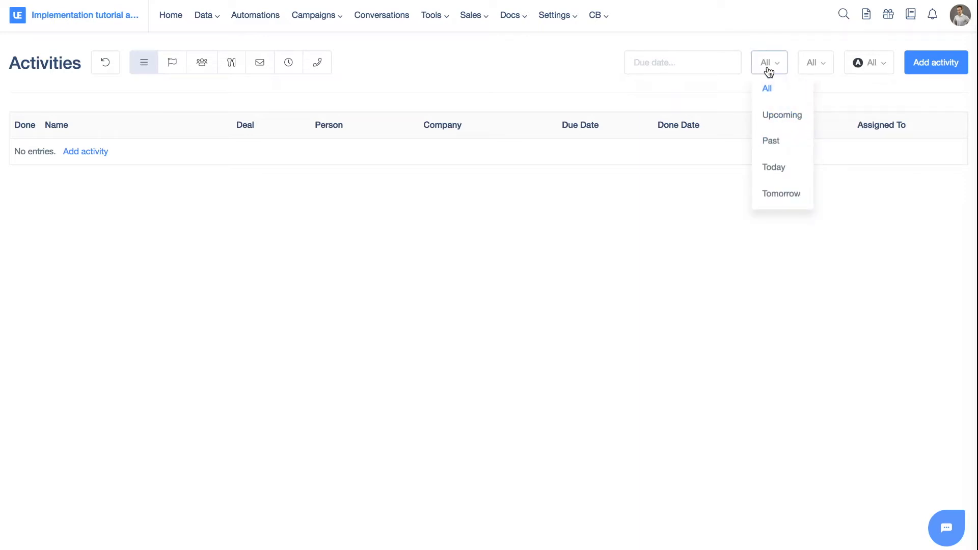
click(769, 71)
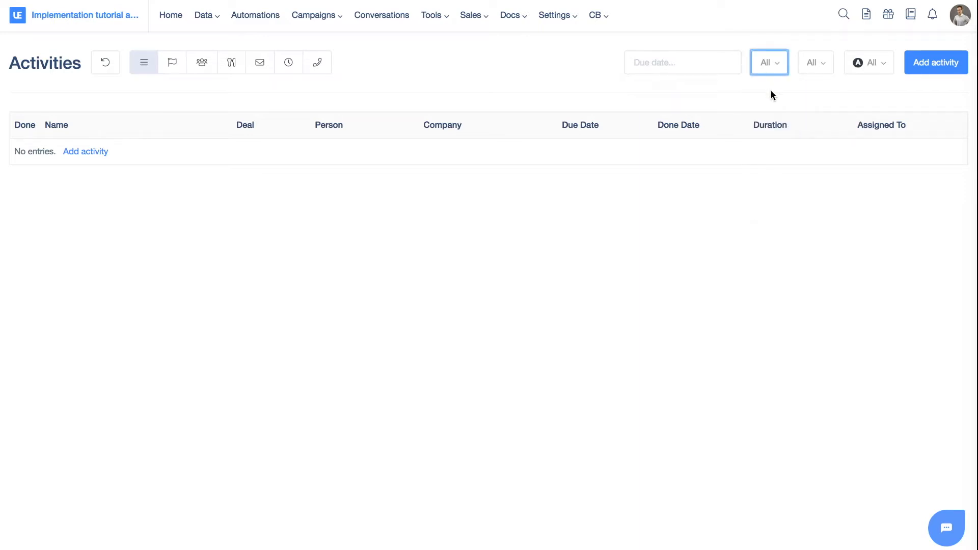
Start a new activity named "My new activity" for June 28, 2018 3:58 PM with a duration of 30.
click(936, 63)
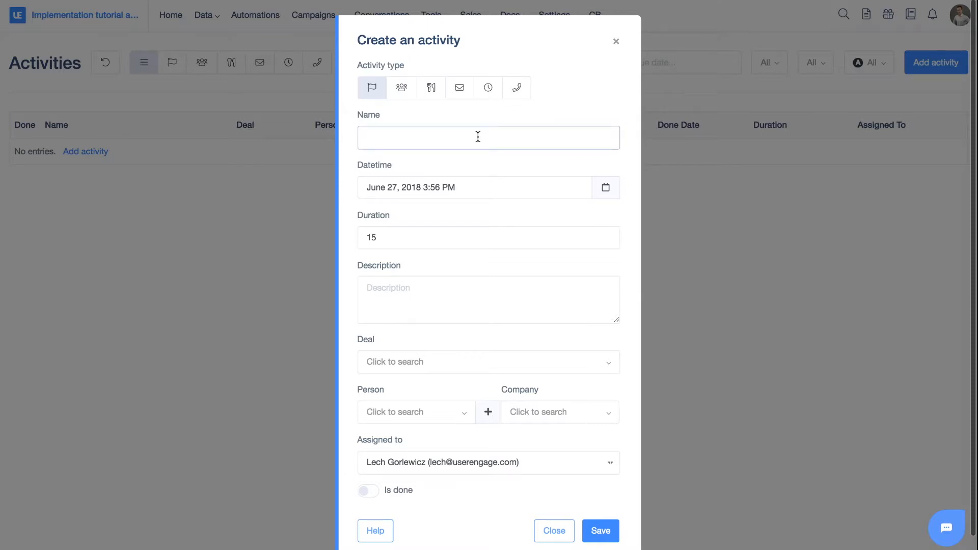
text(My new activity)
click(469, 183)
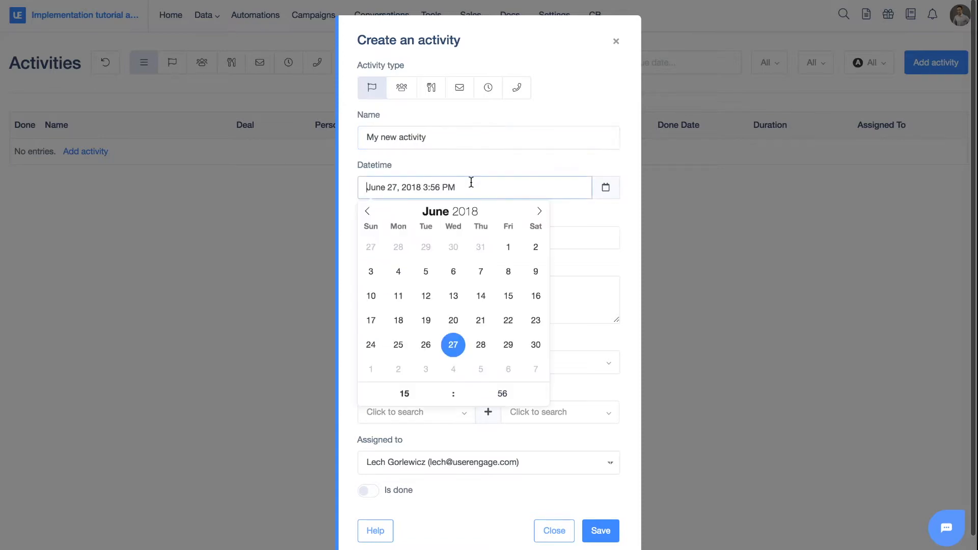
click(368, 189)
click(343, 197)
scroll(377, 216, down, 1)
click(381, 216)
mouse_move(381, 216)
mouse_down()
mouse_move(365, 217)
mouse_move(409, 217)
mouse_move(369, 217)
mouse_up()
text(30)
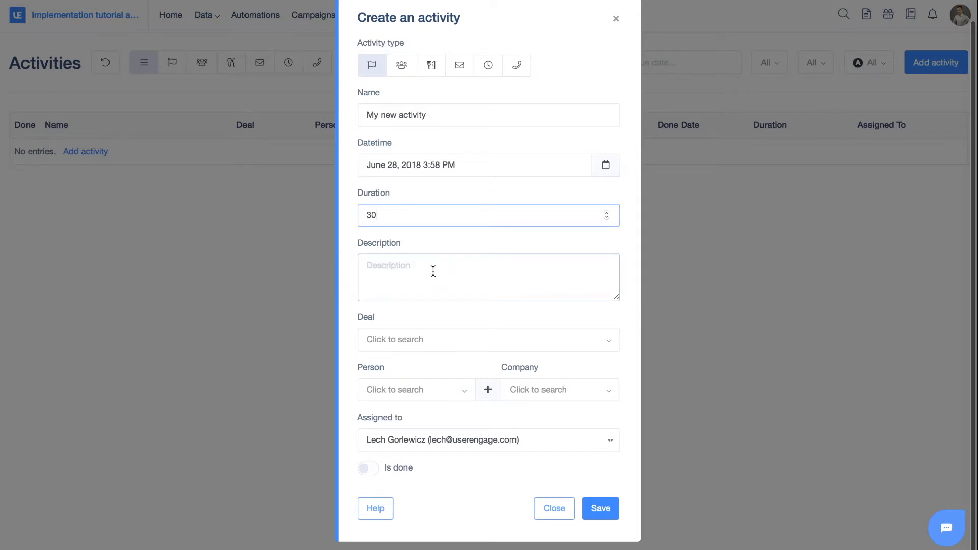
Link the activity to the test contact and Example company, leaving the deal empty, and save it.
click(435, 343)
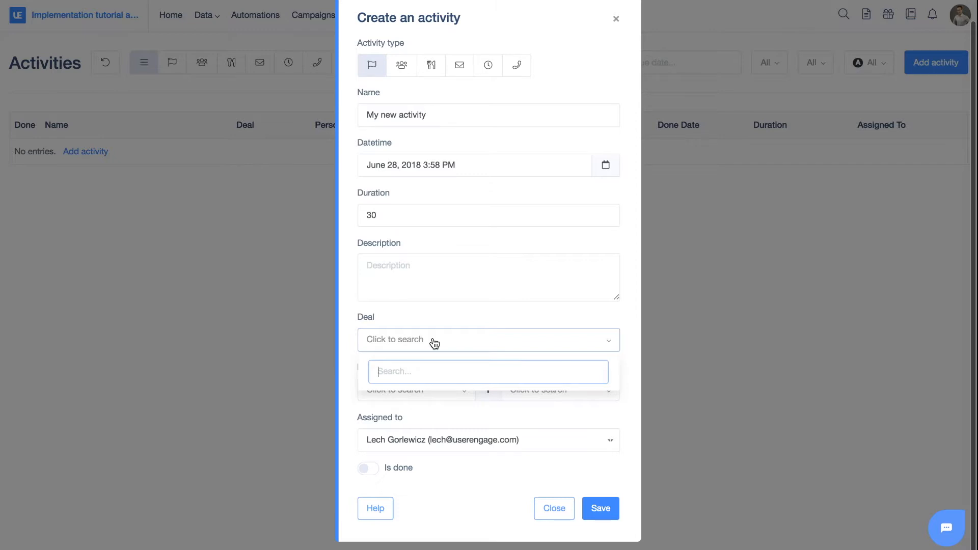
click(418, 325)
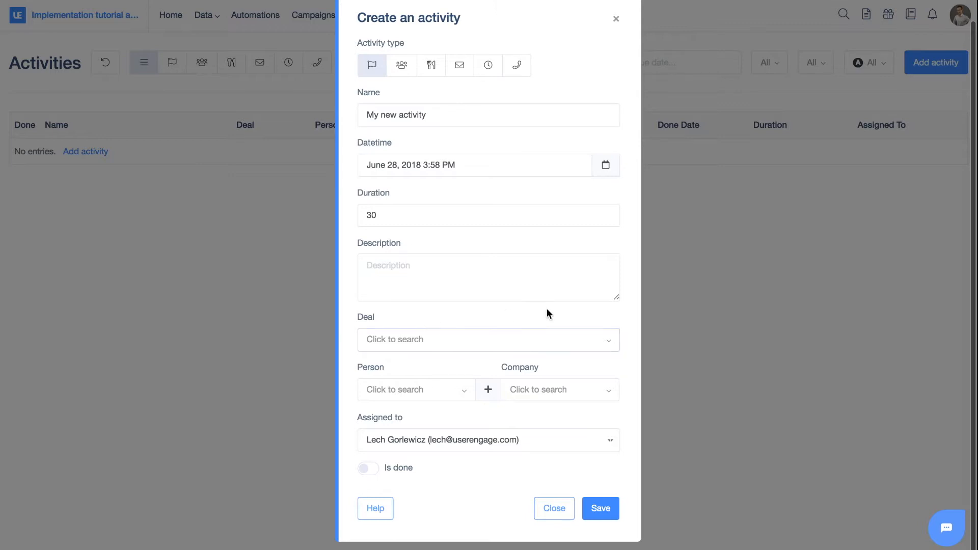
click(426, 396)
text(lech)
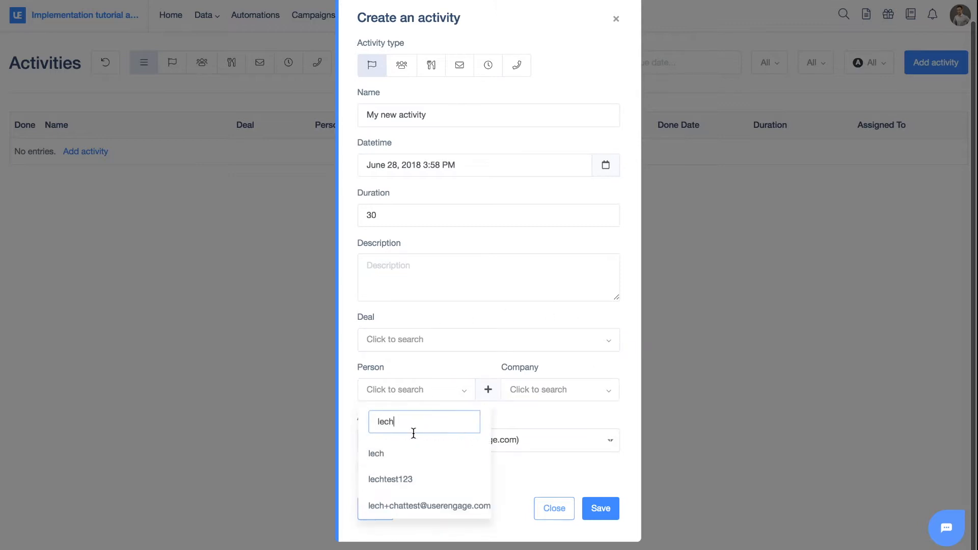
click(406, 481)
click(535, 400)
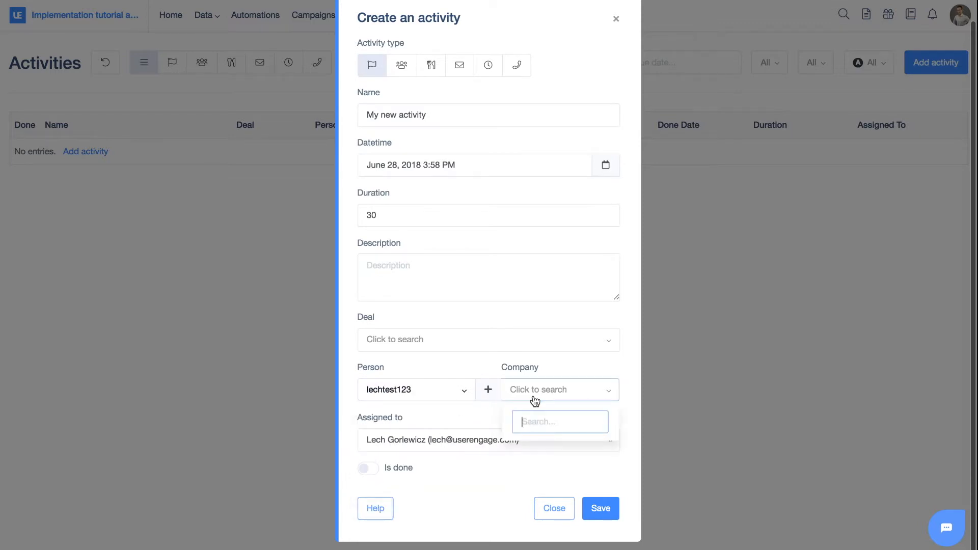
text(company)
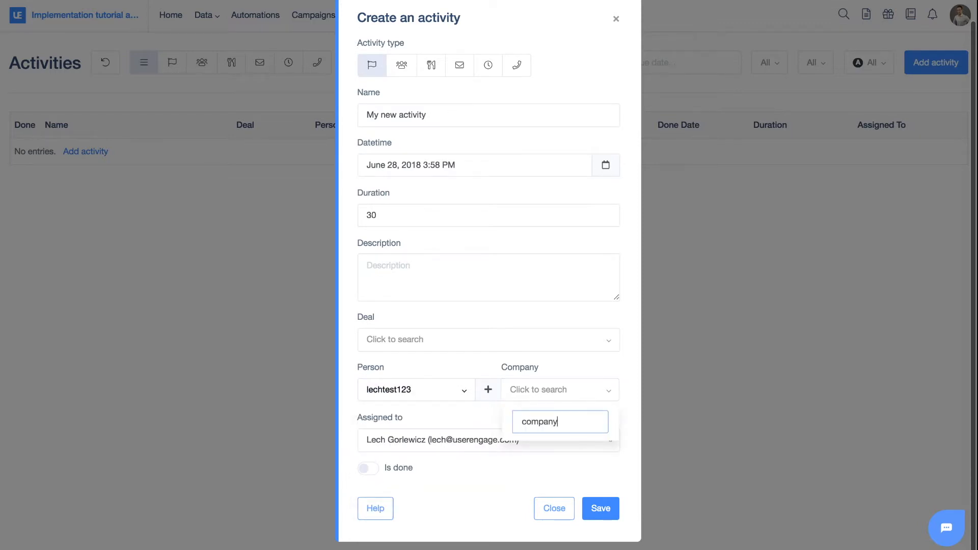
click(553, 461)
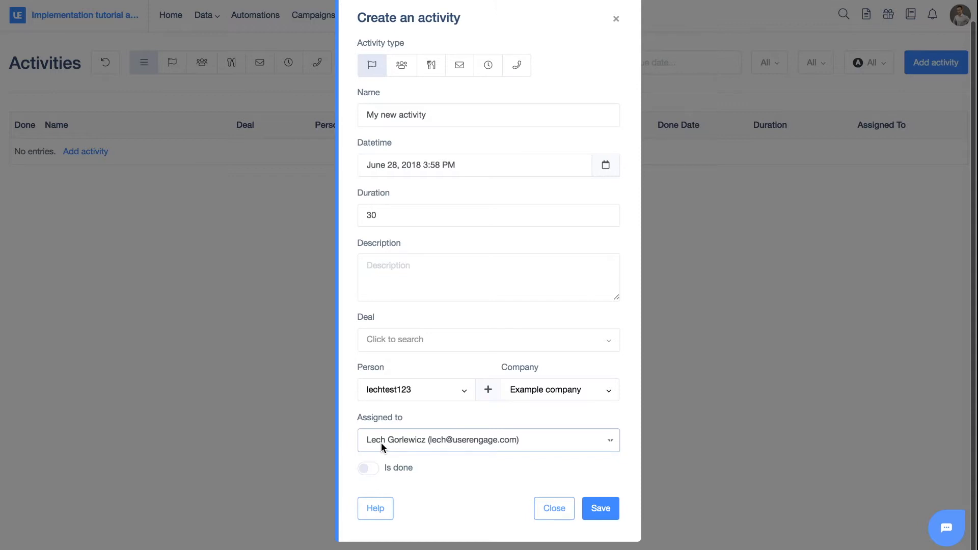
click(610, 514)
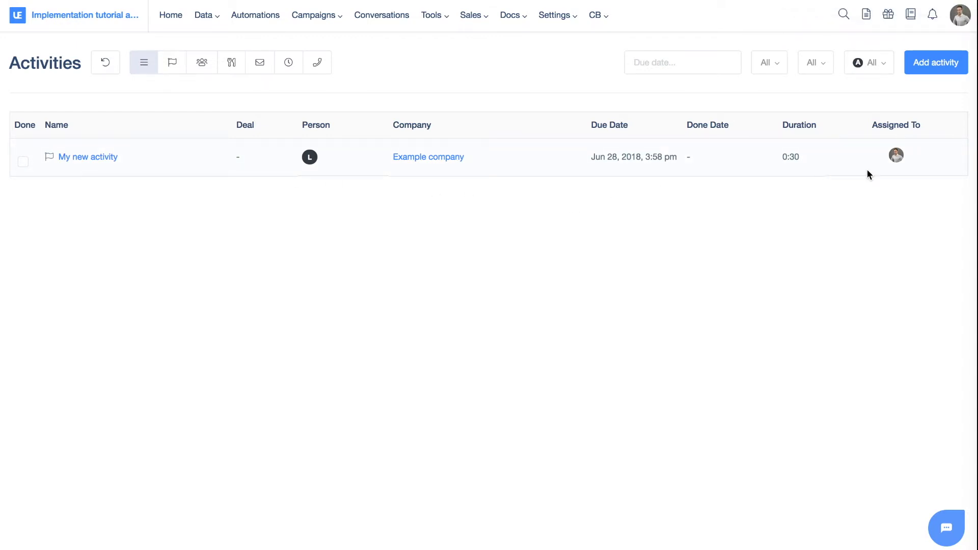
Try marking "My new activity" as done, unmark it, and review its details without saving.
click(22, 163)
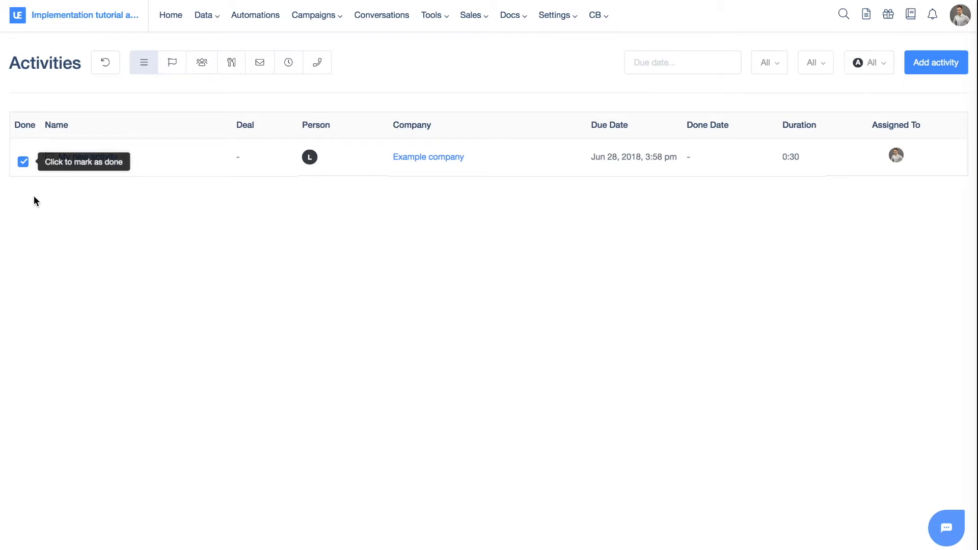
click(22, 164)
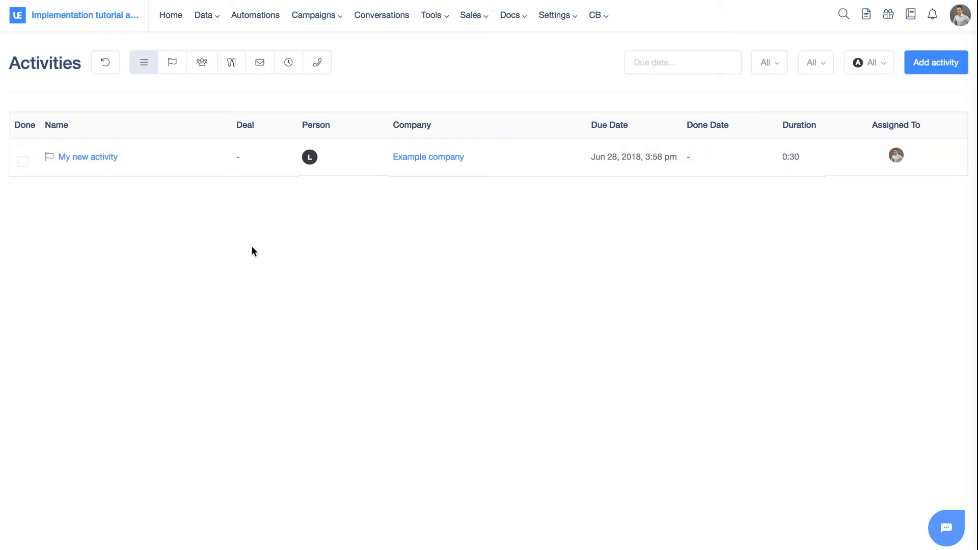
click(94, 158)
scroll(548, 162, down, 1)
scroll(547, 162, up, 1)
click(616, 43)
Create a new automation with an Event trigger connected to a Filters condition.
click(248, 18)
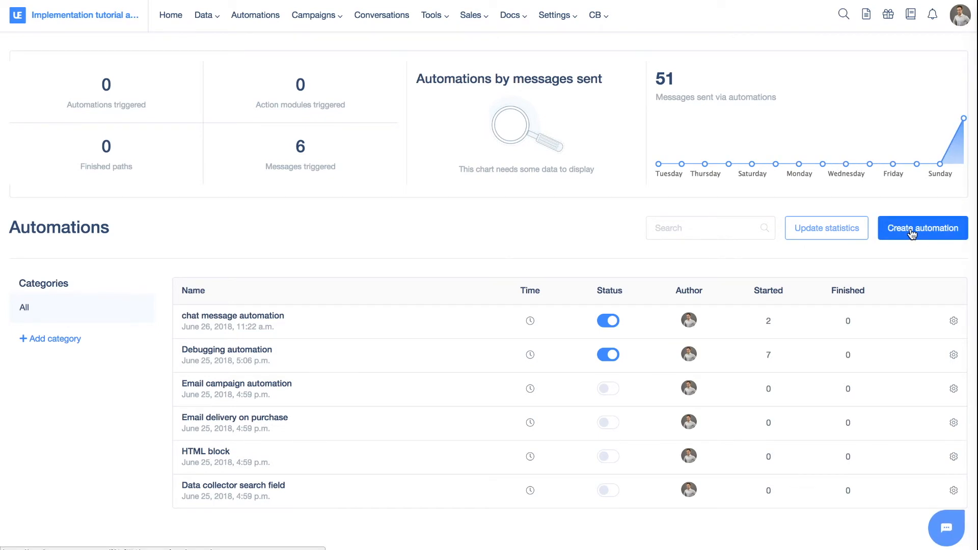
click(911, 234)
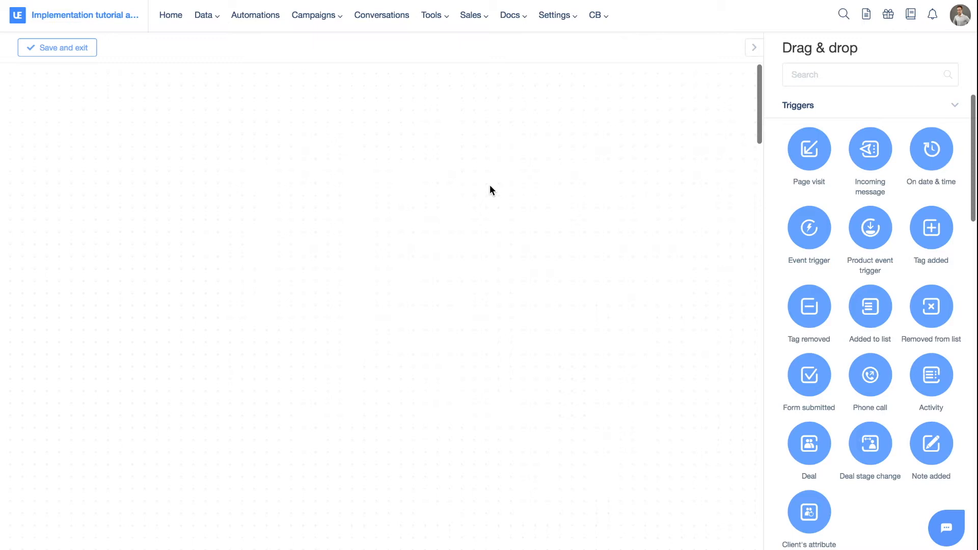
drag(812, 225, 91, 179)
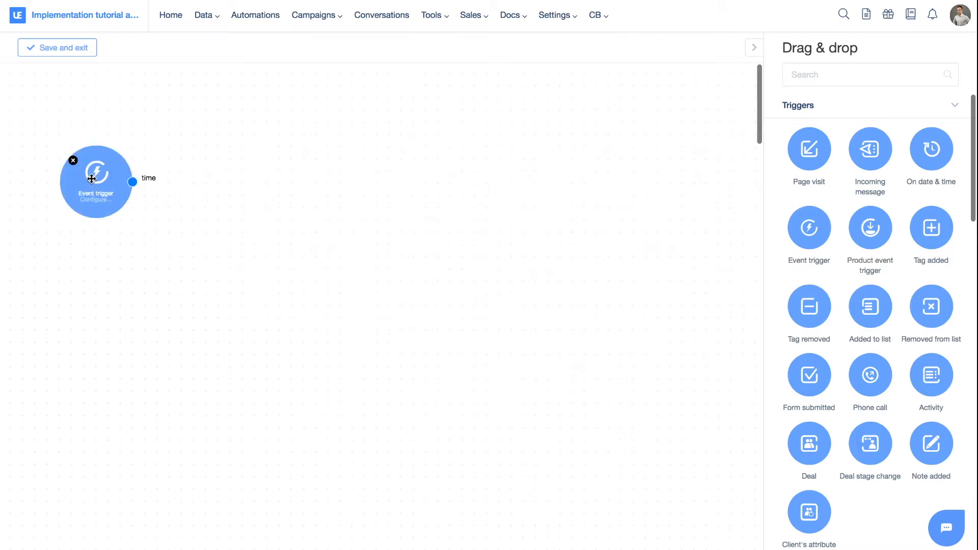
scroll(846, 207, down, 10)
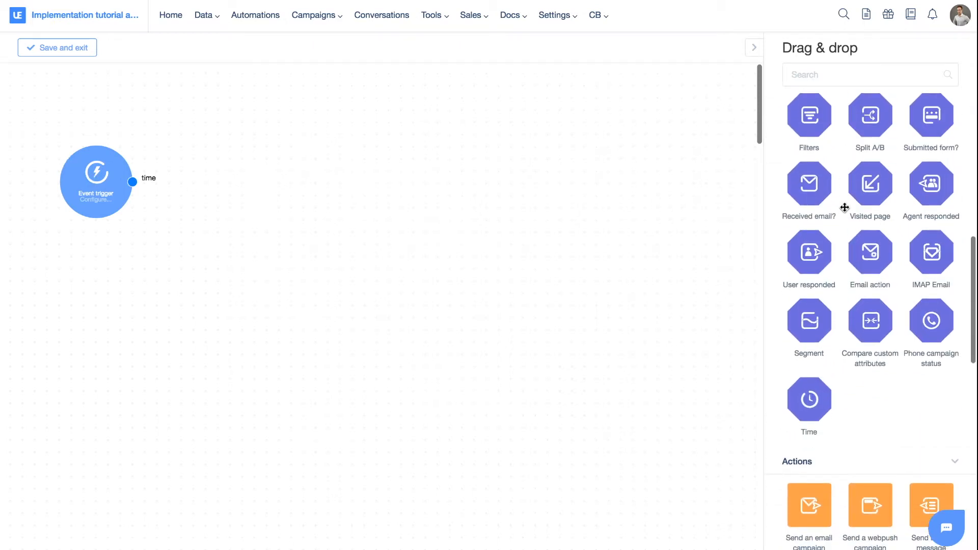
scroll(846, 208, up, 2)
drag(815, 158, 247, 176)
drag(134, 182, 212, 184)
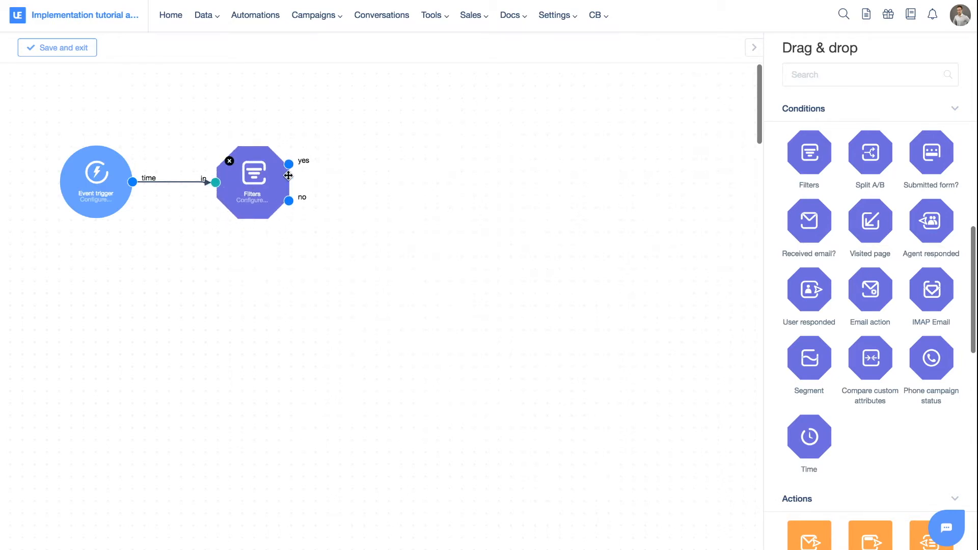
Configure the Filters condition to match a deal count of exactly 0 and save it.
click(260, 205)
scroll(450, 194, down, 10)
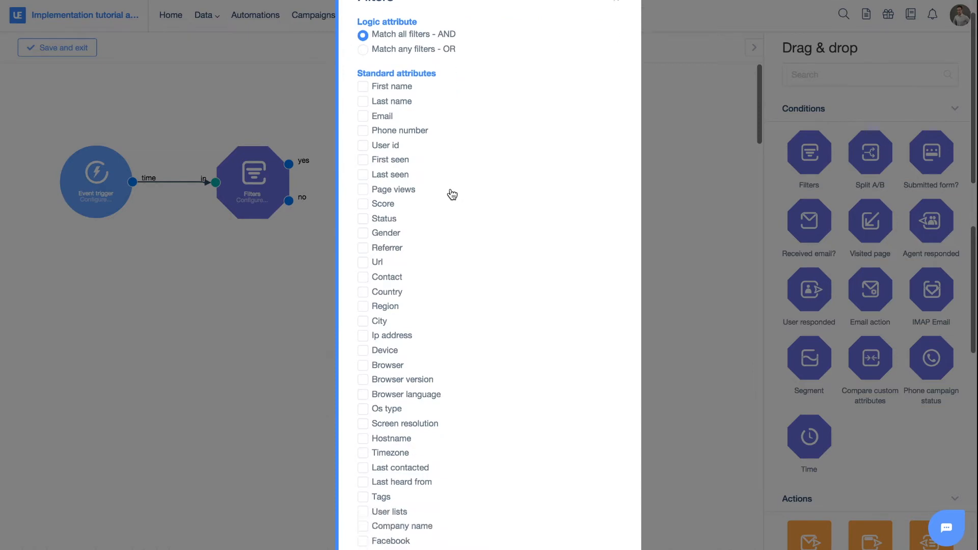
scroll(452, 195, down, 4)
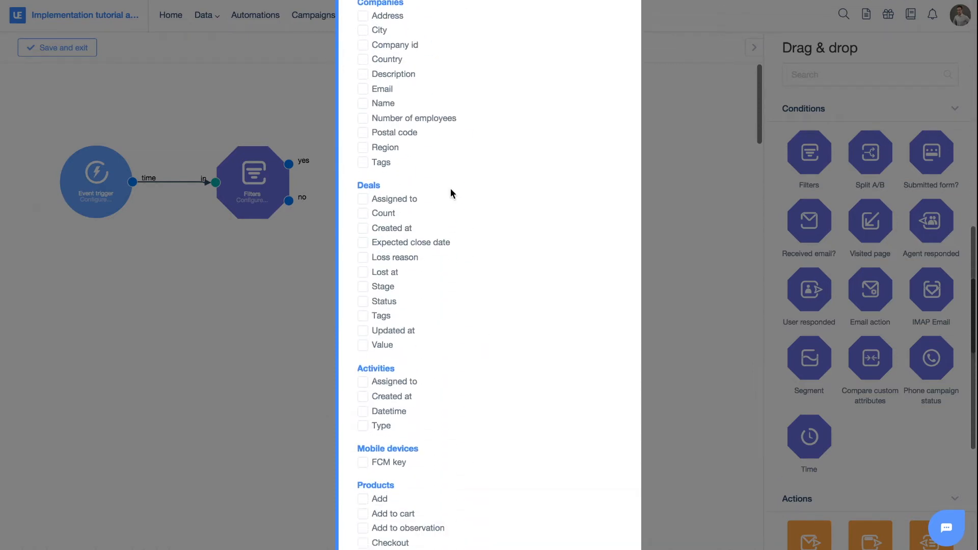
click(364, 176)
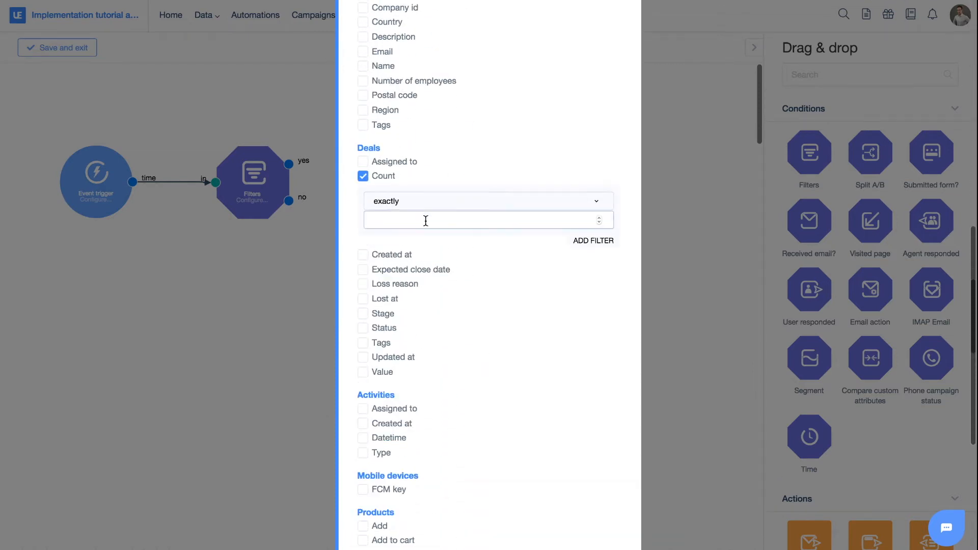
text(0)
click(347, 233)
scroll(347, 236, down, 7)
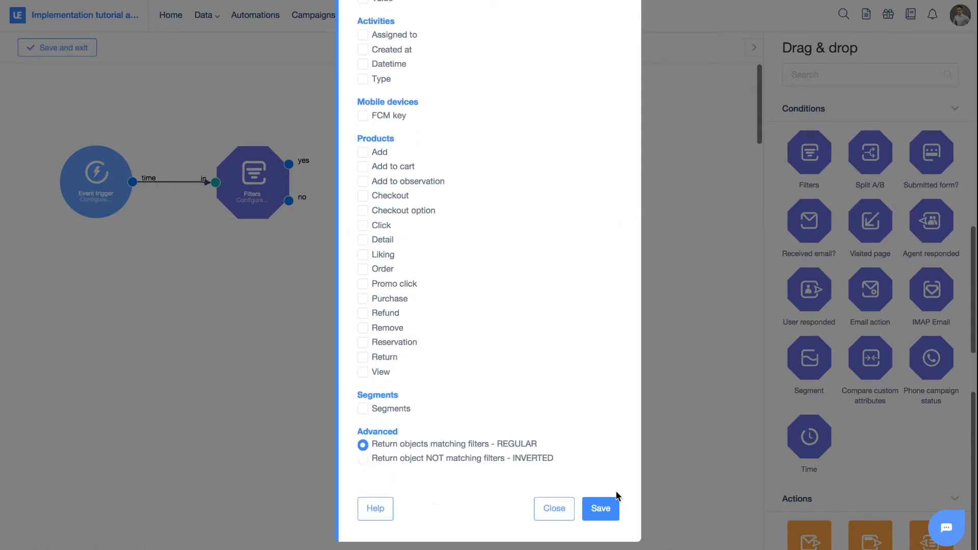
click(604, 510)
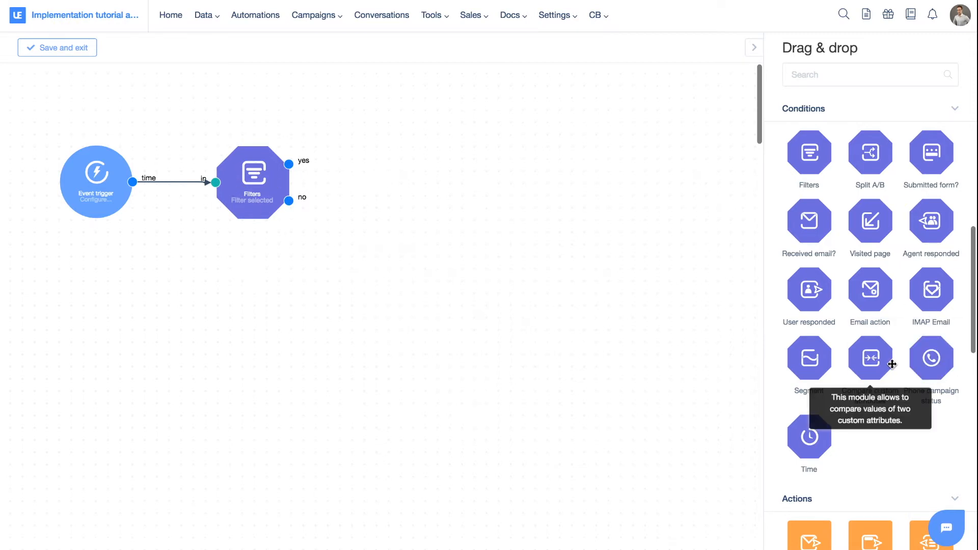
Add a Create a deal action connected to the "yes" output of the Filters condition, and open its options.
scroll(892, 363, down, 8)
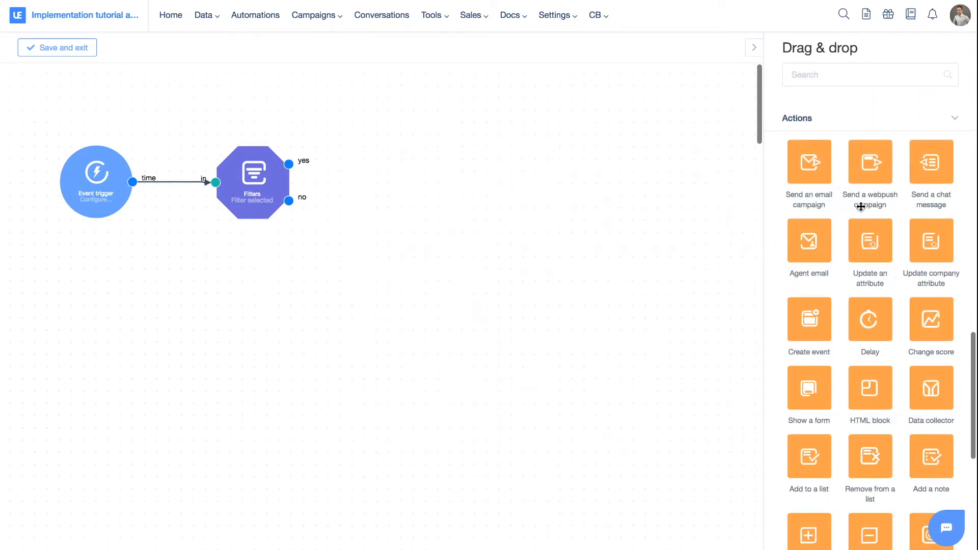
scroll(859, 204, down, 2)
click(841, 73)
text(deal)
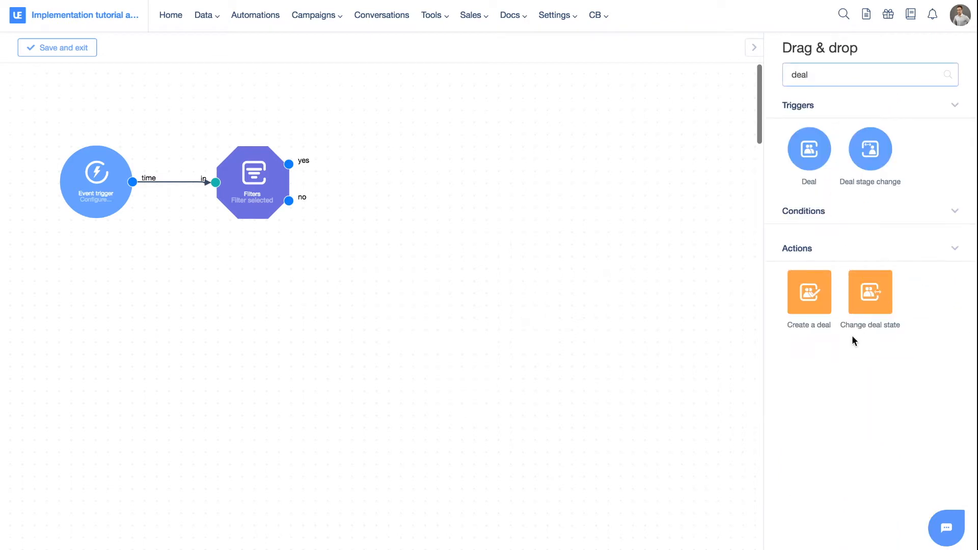
drag(809, 292, 394, 127)
drag(289, 164, 381, 119)
double_click(418, 132)
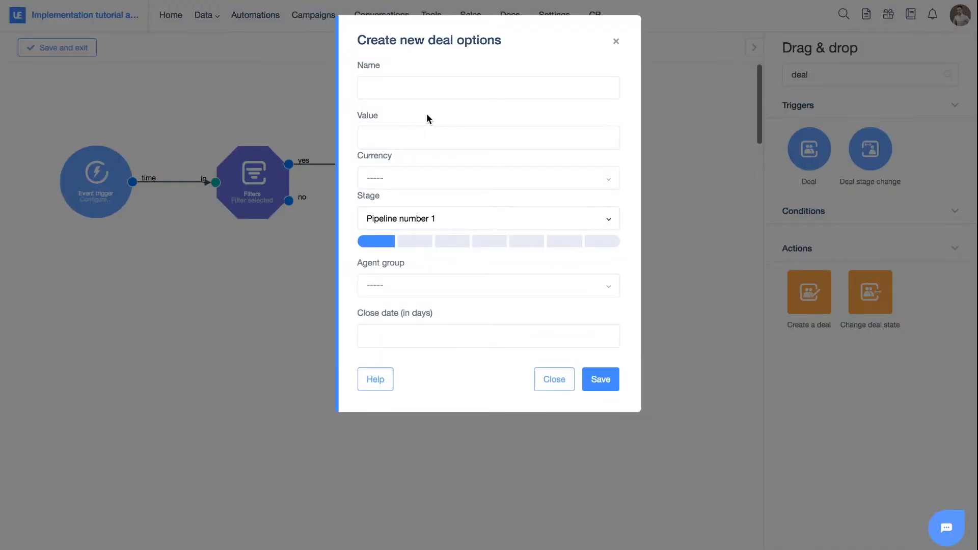
Name the new deal "New registration deal {{receiver.email}}" and set its value to 100 USD.
click(410, 88)
text(New registration deal {{)
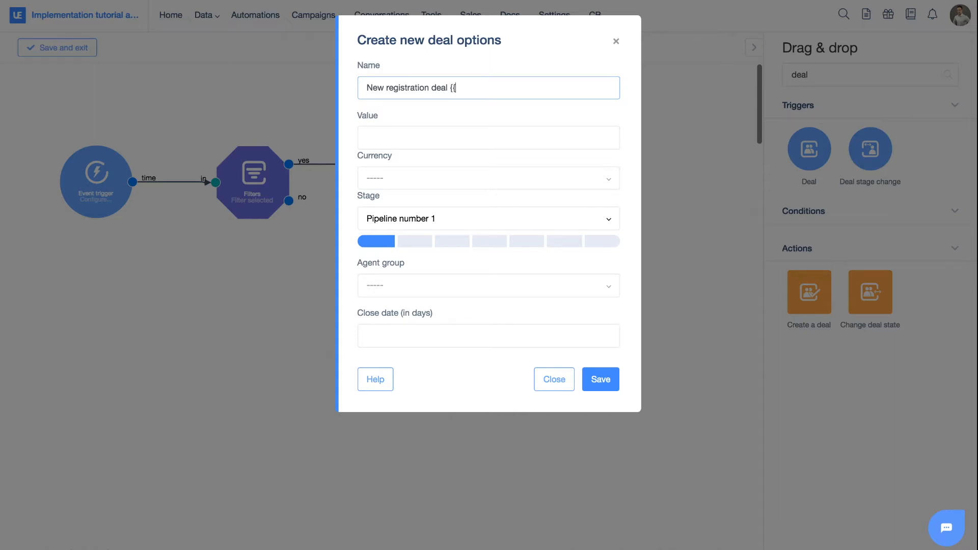
text(receiver.email)
click(396, 137)
text(100)
click(406, 188)
text(usd)
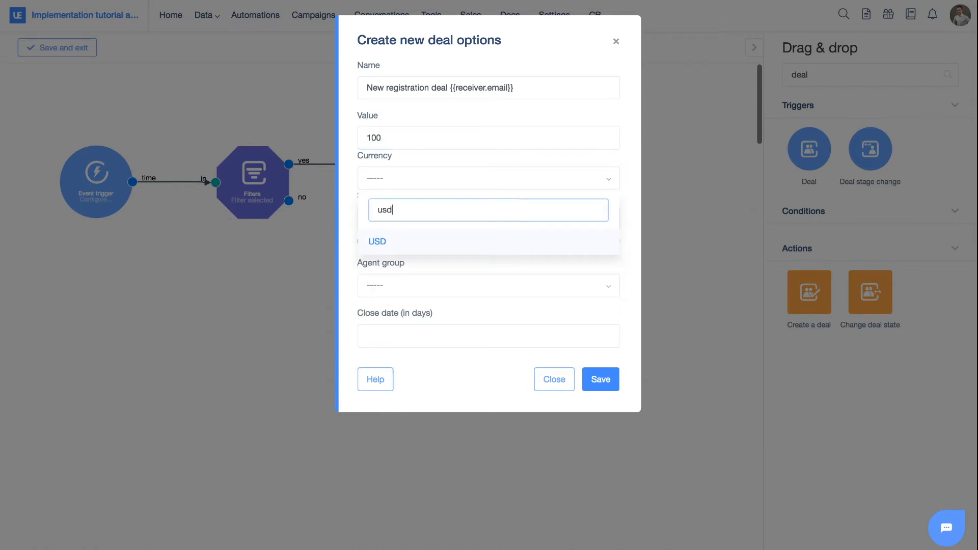
click(413, 248)
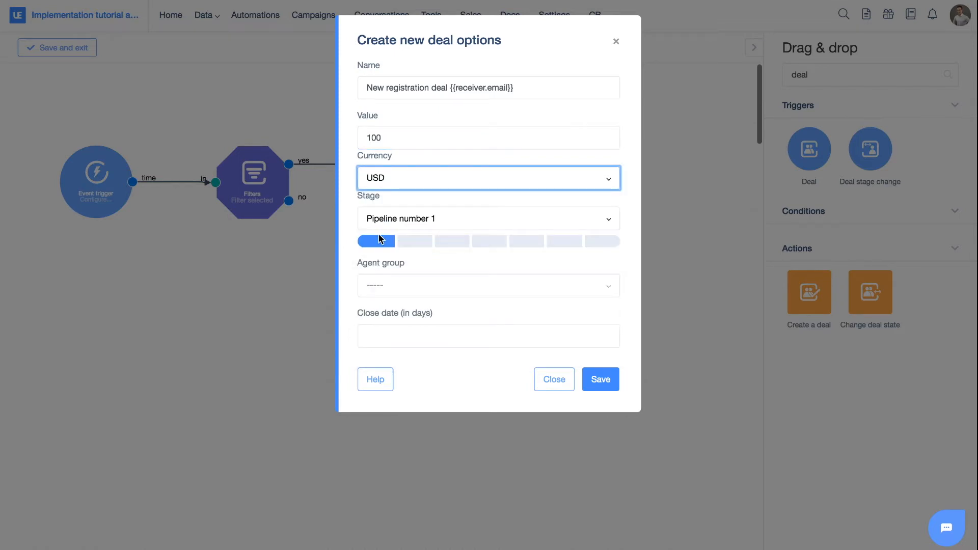
Assign the deal to the individual agent in the agent group options, set the close date to 14 days, and save.
click(382, 286)
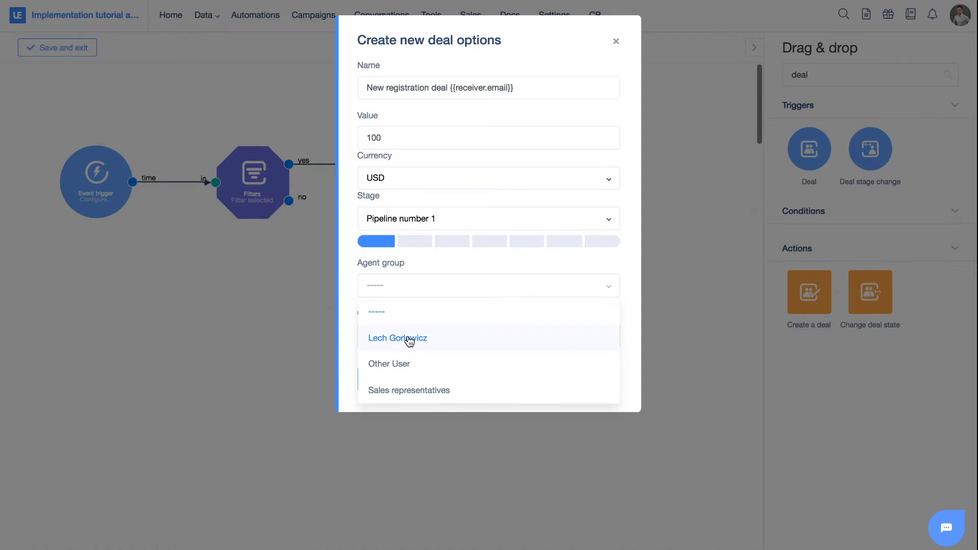
click(410, 340)
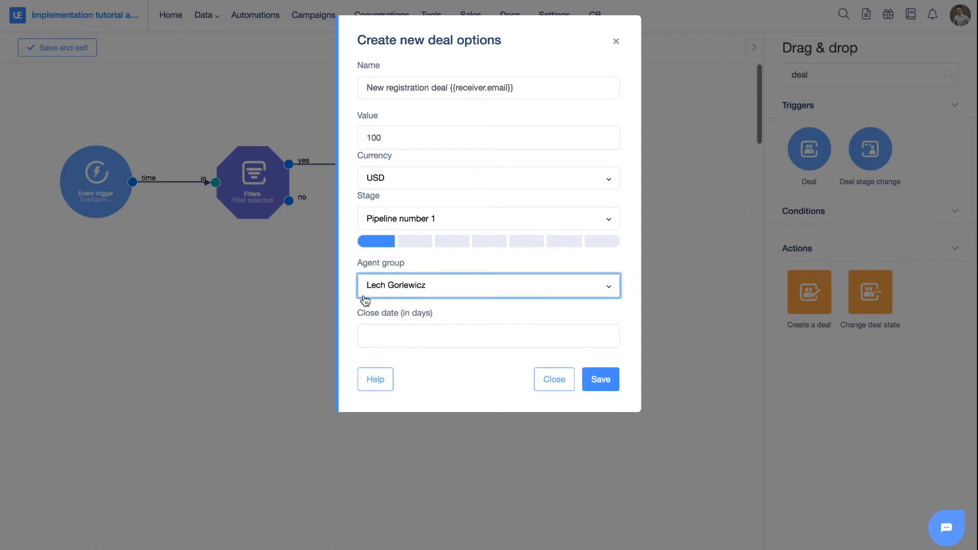
click(395, 335)
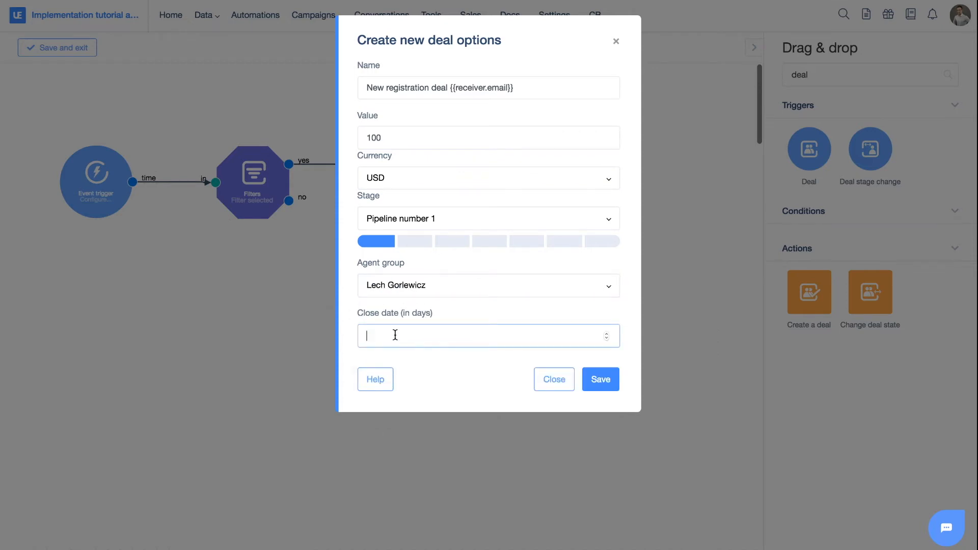
text(14)
click(596, 386)
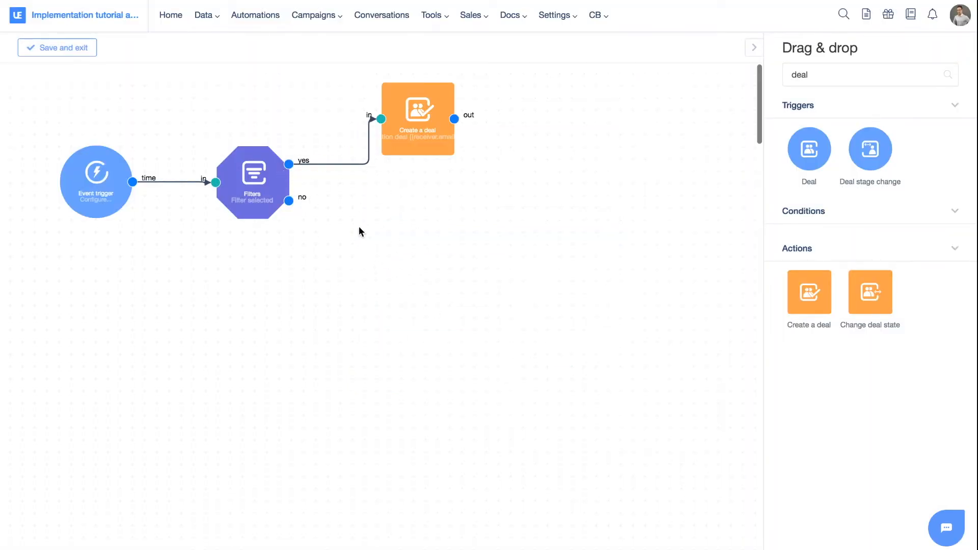
Disconnect Create a deal from the Filters condition and move it aside, then add a second Create a deal action below it.
click(318, 165)
drag(415, 132, 514, 131)
drag(805, 285, 515, 201)
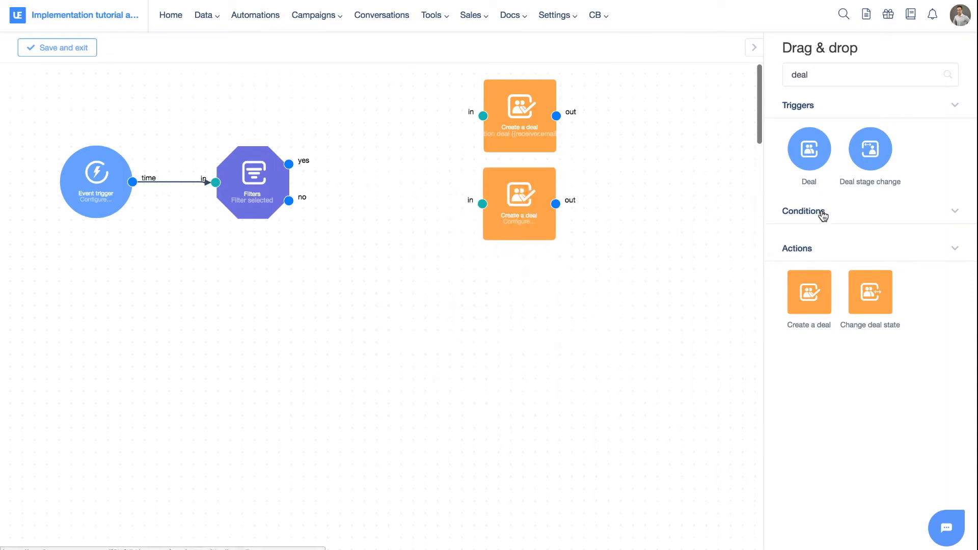
Insert a Split A/B condition after the Filters "yes" output, connecting outputs a and b to the two Create a deal actions.
click(828, 75)
double_click(828, 75)
text(a)
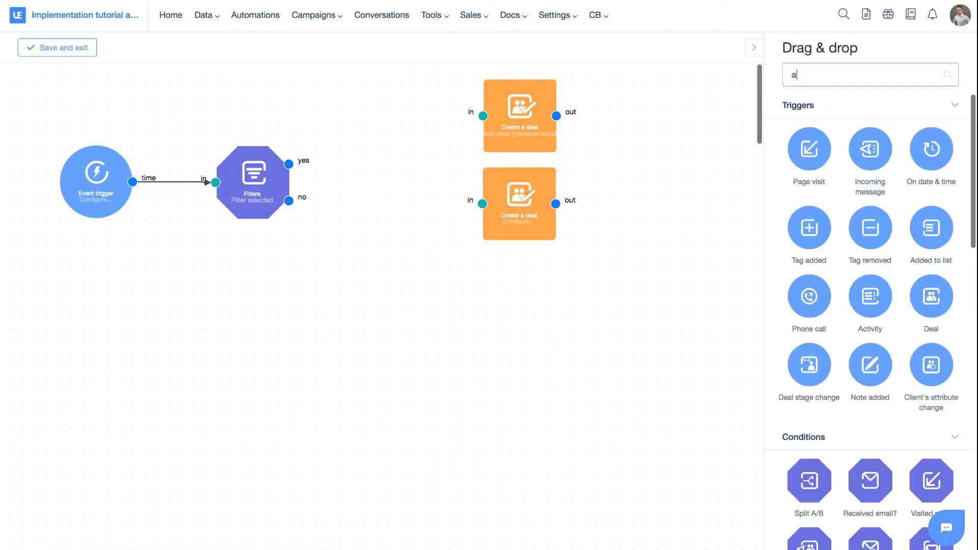
text(/b)
drag(809, 186, 390, 166)
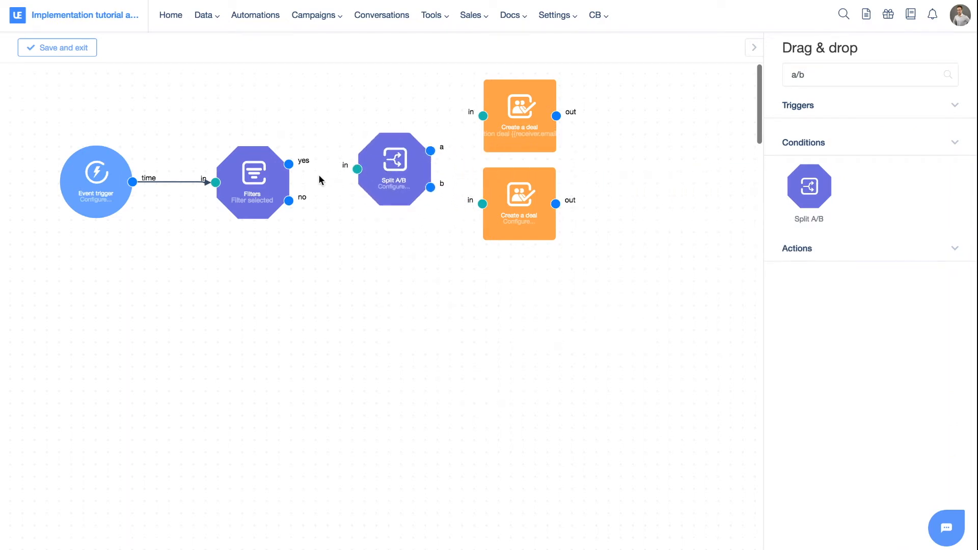
drag(294, 165, 357, 169)
drag(431, 150, 482, 116)
drag(431, 187, 483, 203)
Save the Split A/B condition with a balance of 50 and nudge it up slightly.
click(378, 171)
click(460, 90)
text(50)
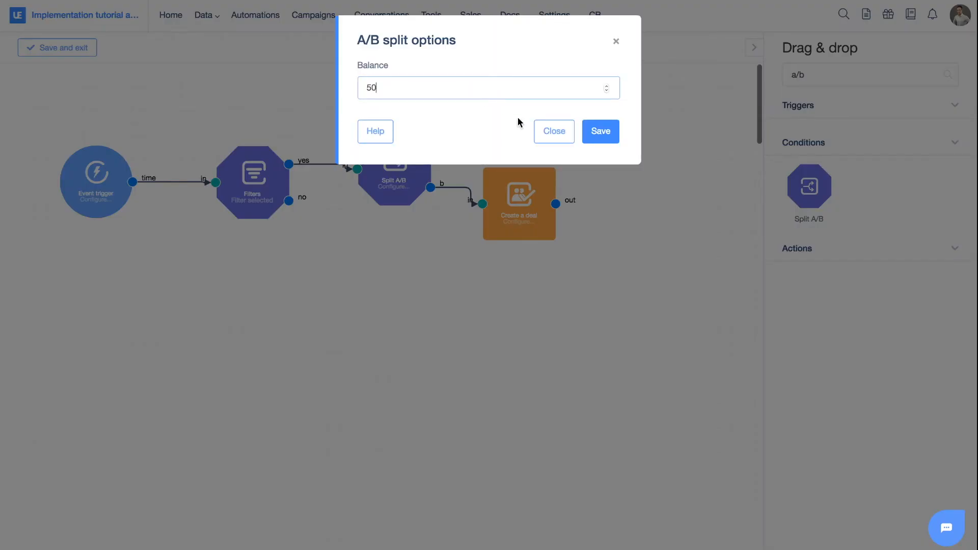
click(604, 136)
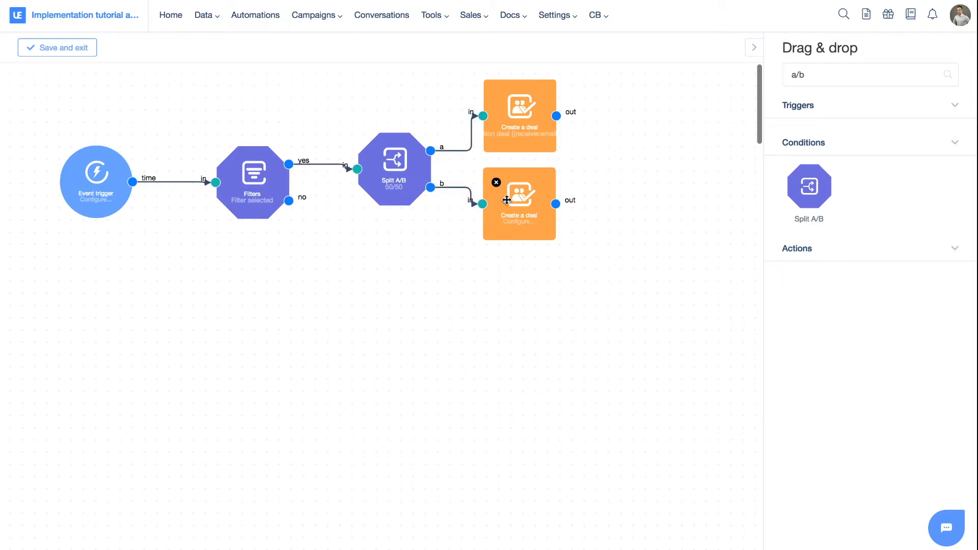
drag(385, 188, 388, 182)
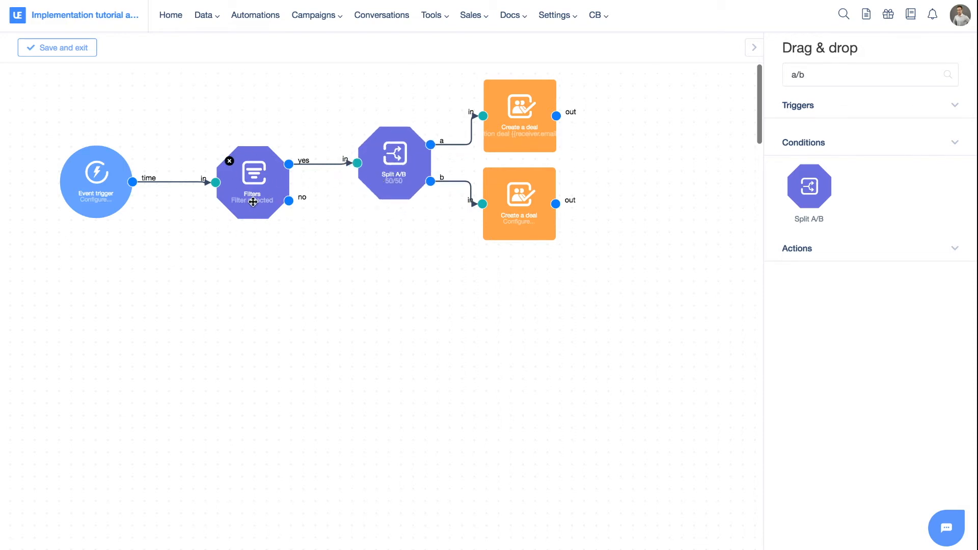
Add a second Filters condition and connect it to the "no" output of the first one.
click(820, 68)
triple_click(818, 76)
key(BackSpace)
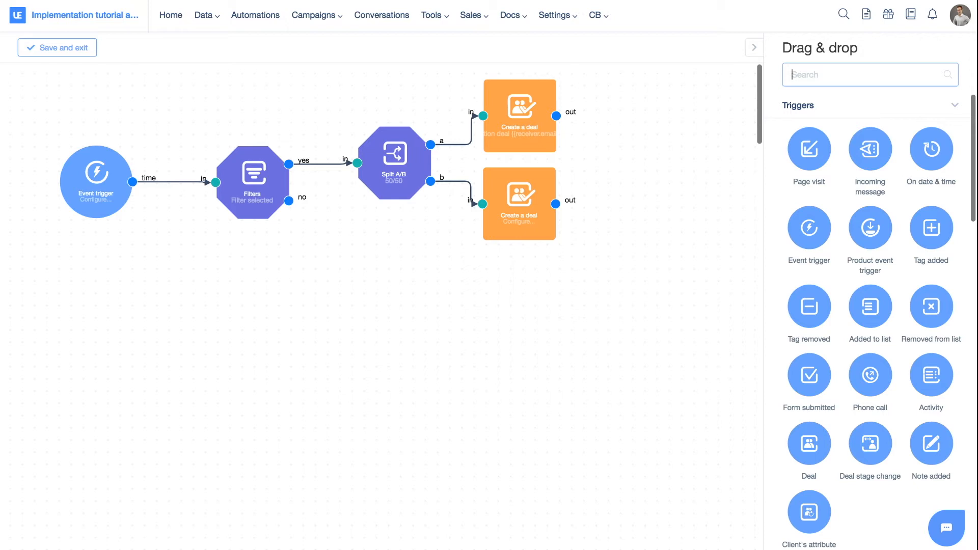
scroll(809, 343, down, 5)
drag(809, 344, 400, 304)
drag(289, 201, 339, 277)
Configure the second Filters condition to match deals assigned to exactly the individual agent's name, and save it.
click(414, 320)
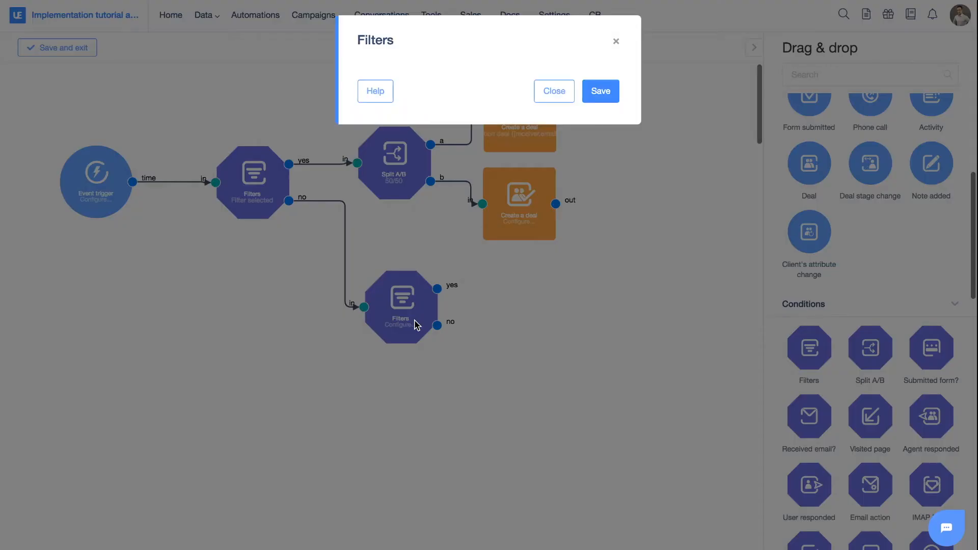
scroll(435, 187, down, 3)
scroll(436, 187, down, 15)
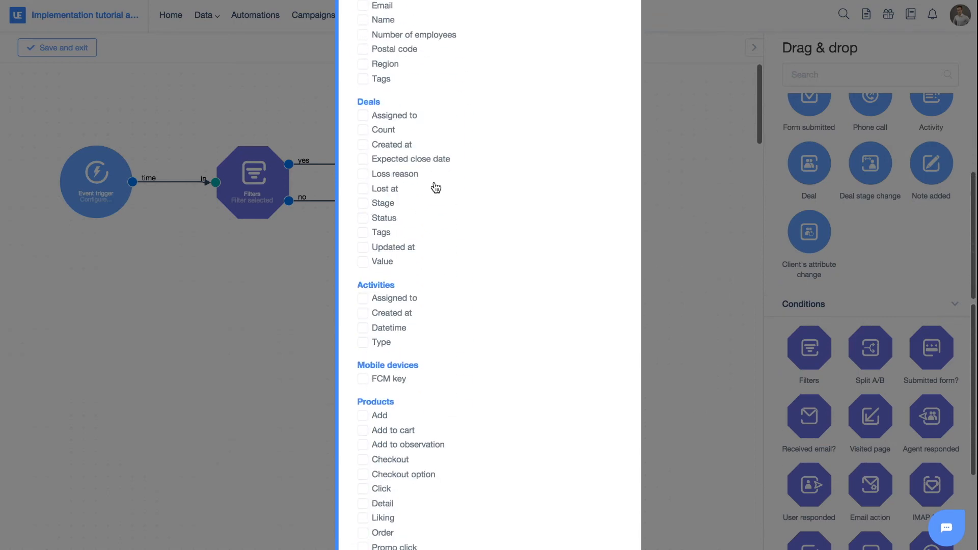
click(365, 107)
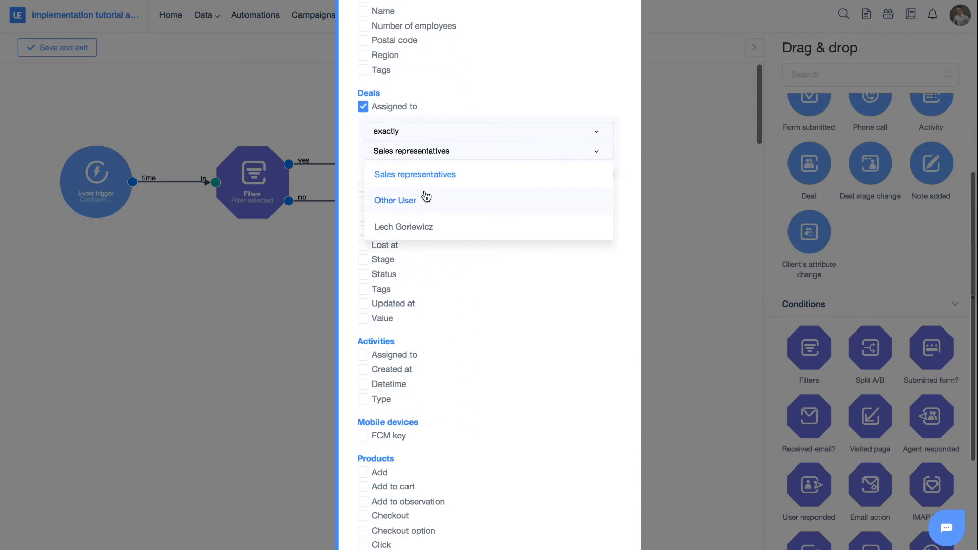
click(426, 225)
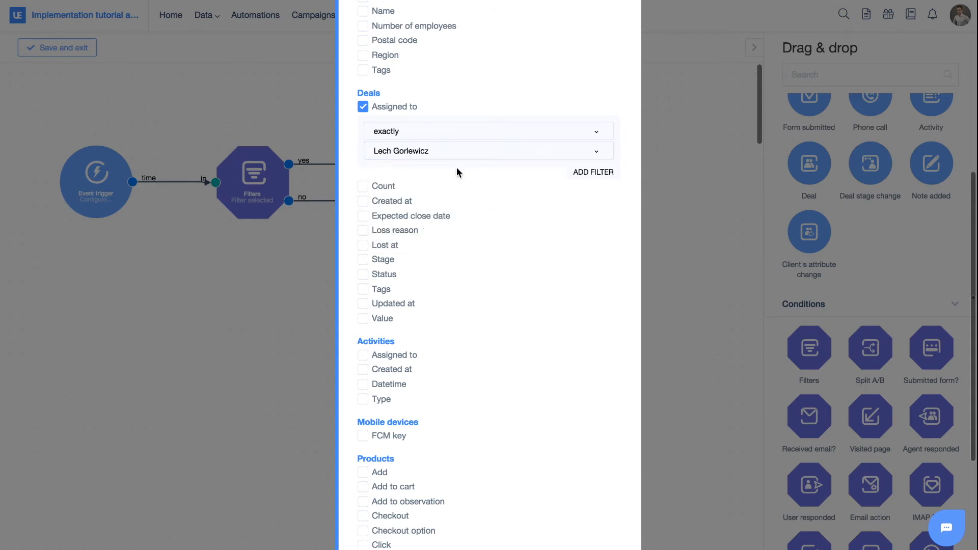
scroll(448, 173, down, 6)
click(609, 518)
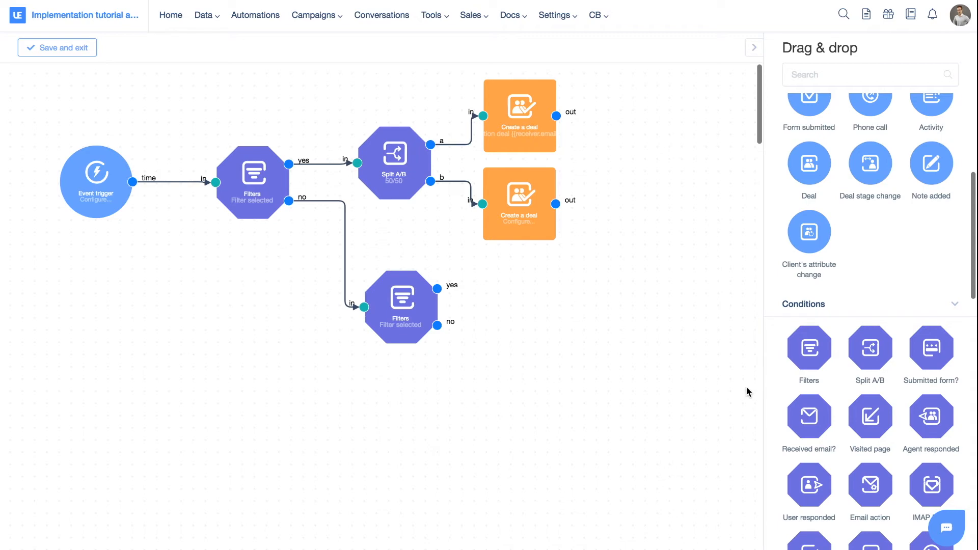
Add an Agent email action and connect it to the "yes" output of the second Filters condition.
scroll(844, 379, down, 10)
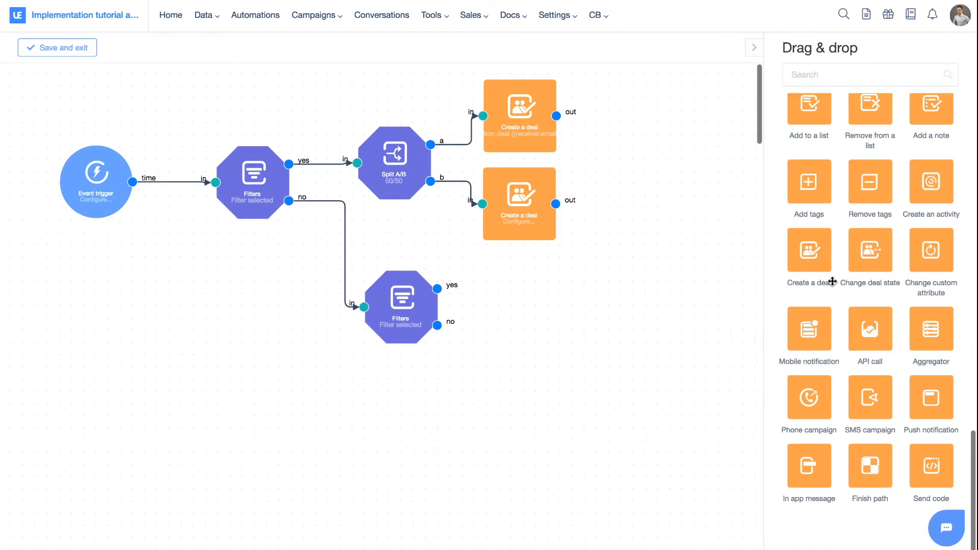
click(834, 76)
text(agent)
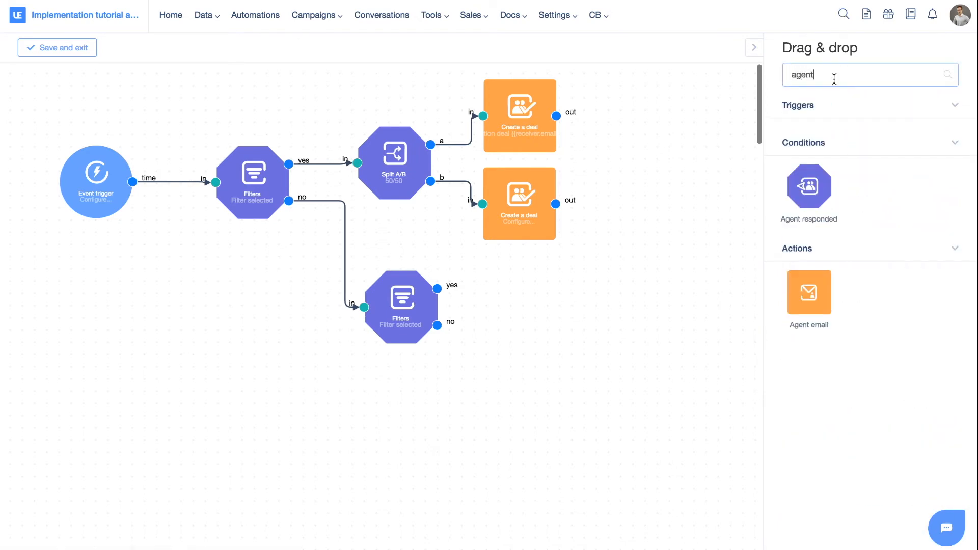
drag(805, 276, 528, 275)
drag(437, 289, 515, 297)
Select the agent and save the email message "Hey, the user {{receiver.name}} with email address {{receiver.email}} has converted again. Check their user profile to learn more.".
click(558, 309)
click(392, 288)
click(399, 340)
triple_click(423, 161)
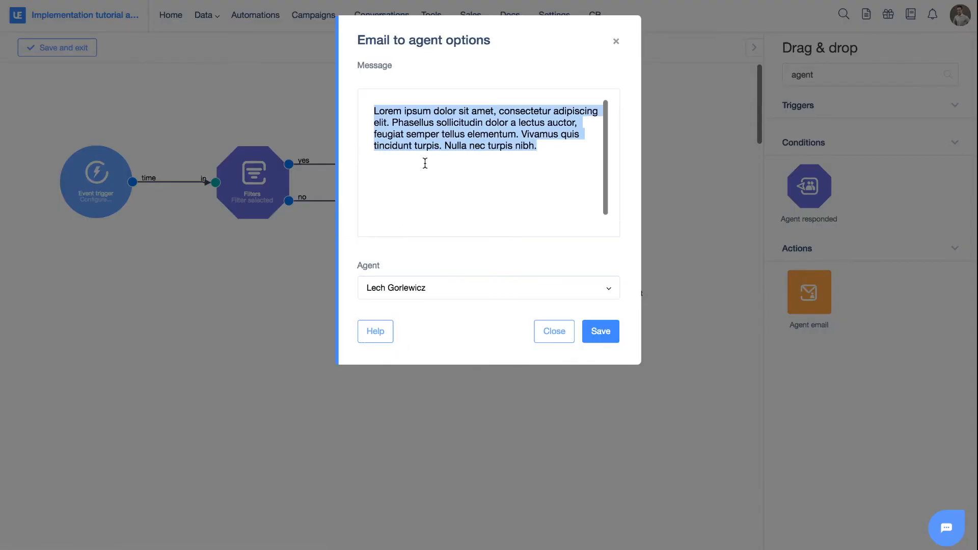
text(Hey, th)
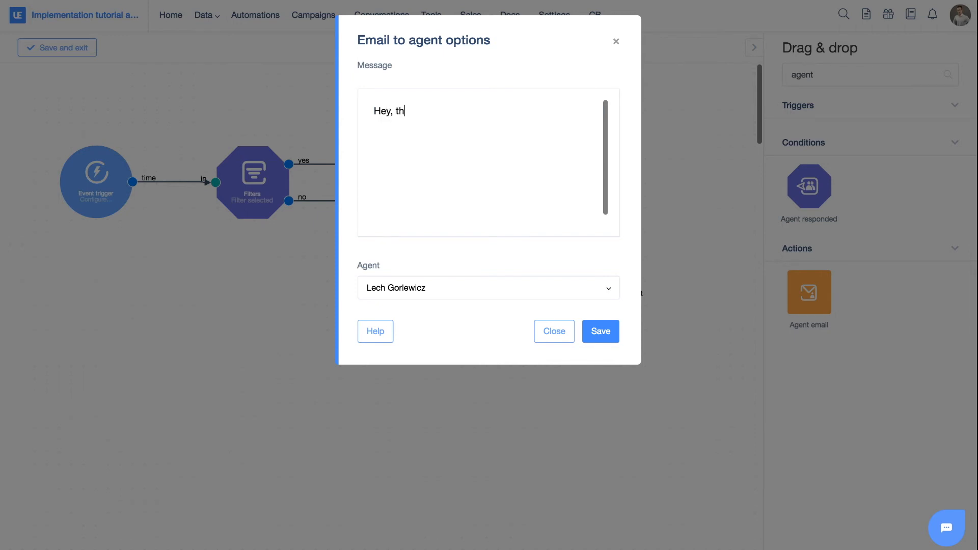
text(e user {{receiver.name}} with email address {{receiver.email}} has converted again. Check their user proffil)
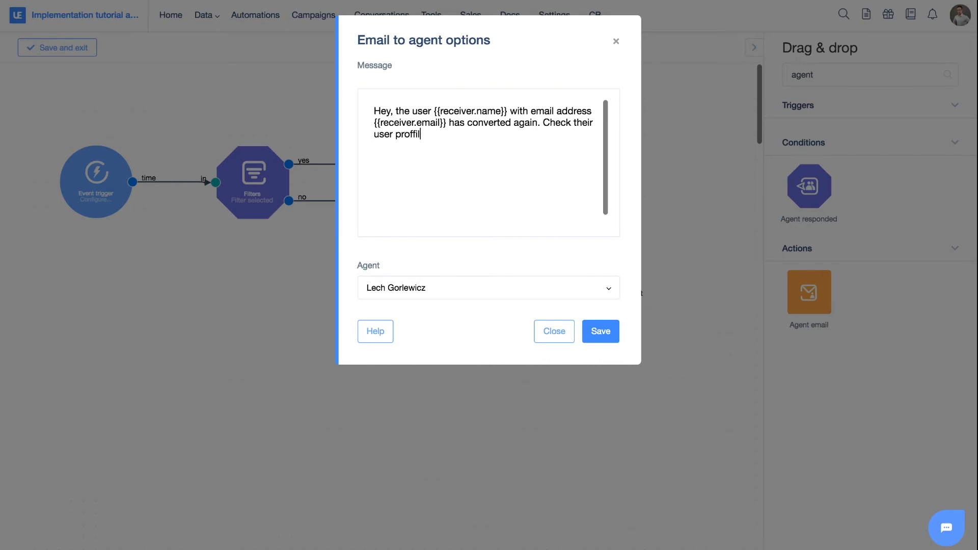
text(e ile to learn more.)
click(600, 332)
Add another Agent email on the second Filters condition's "no" output and copy the message text from the first Agent email.
drag(810, 292, 526, 380)
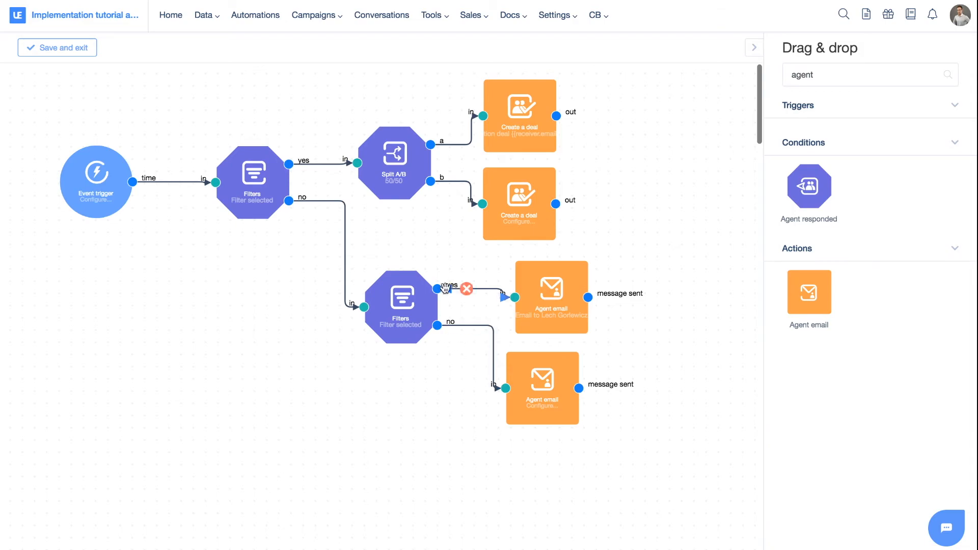
click(544, 282)
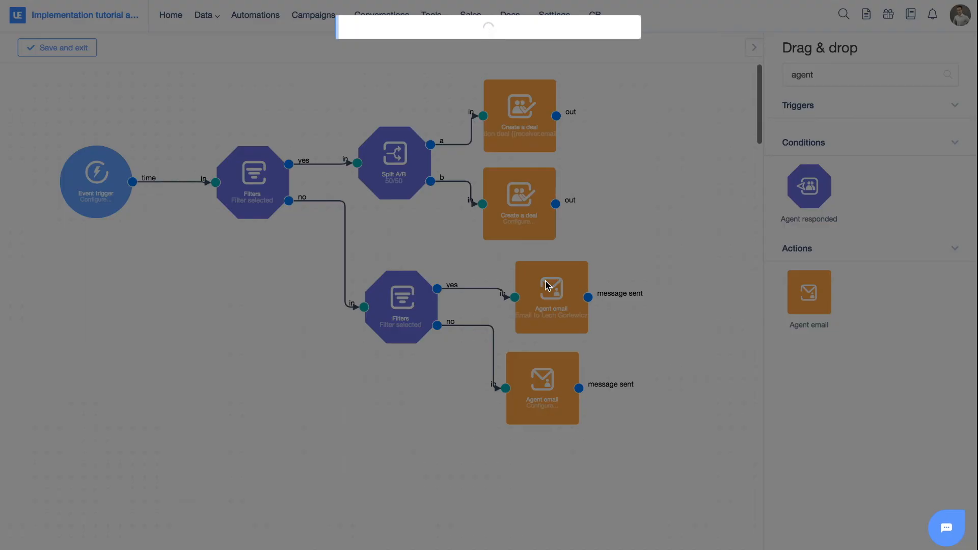
triple_click(469, 127)
key(ctrl+c)
click(615, 41)
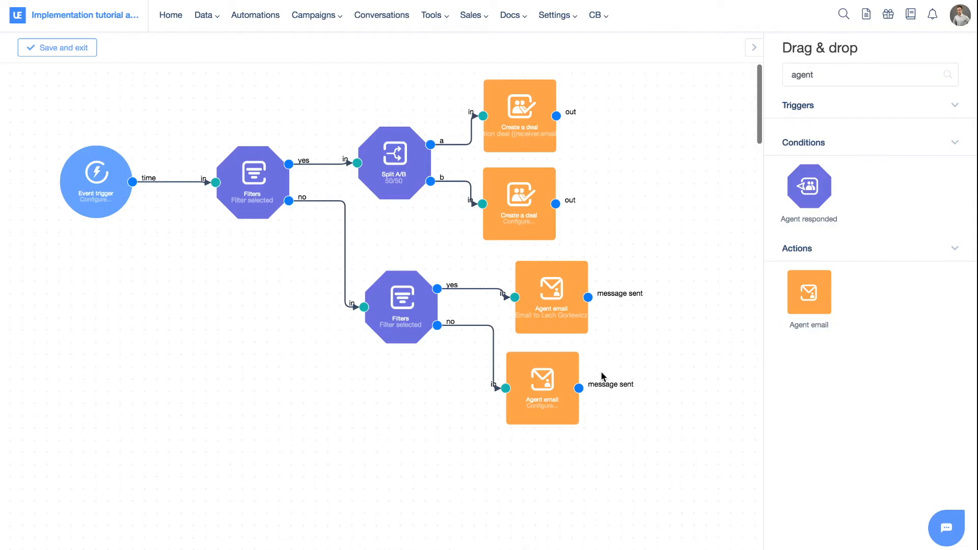
Replace the second Agent email's placeholder message with the copied text, select the agent, and save.
click(542, 385)
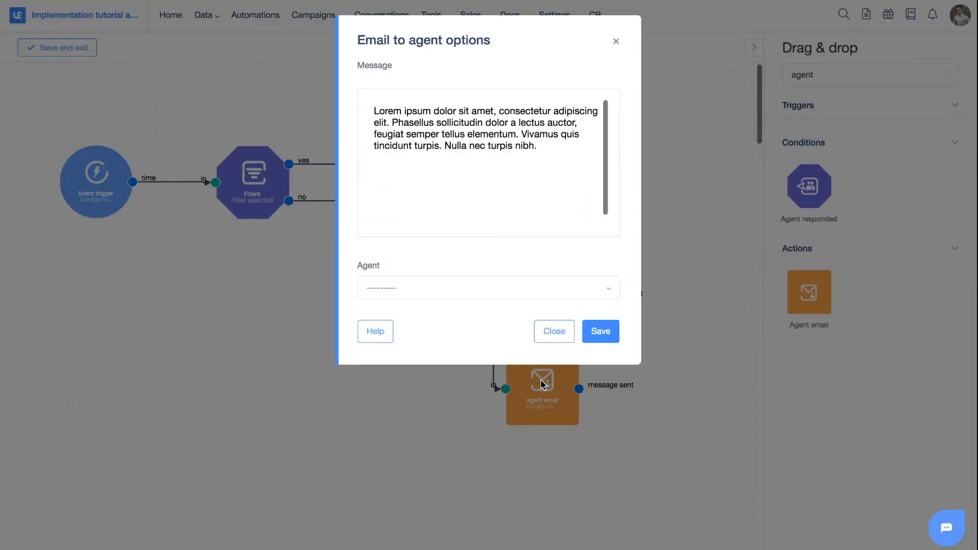
triple_click(467, 164)
key(ctrl+v)
click(458, 300)
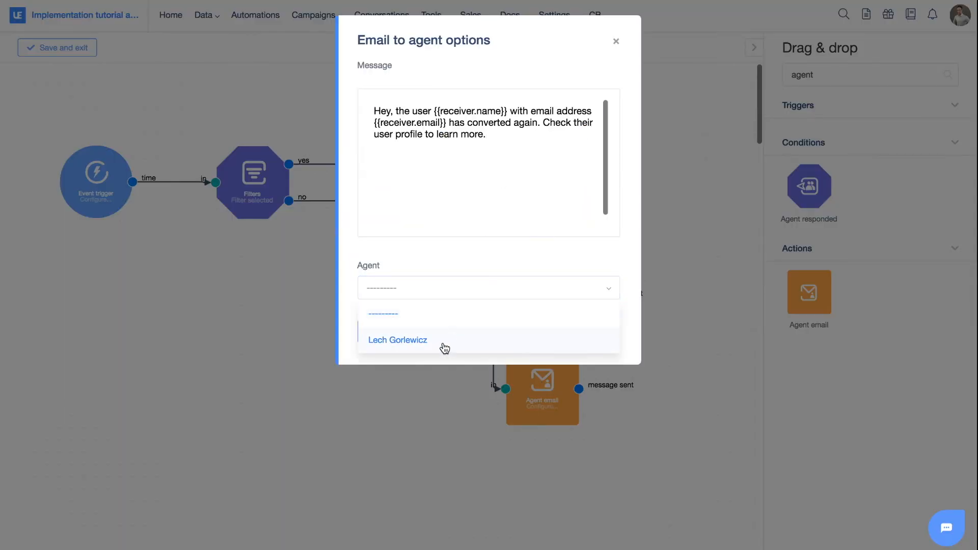
click(440, 342)
click(592, 340)
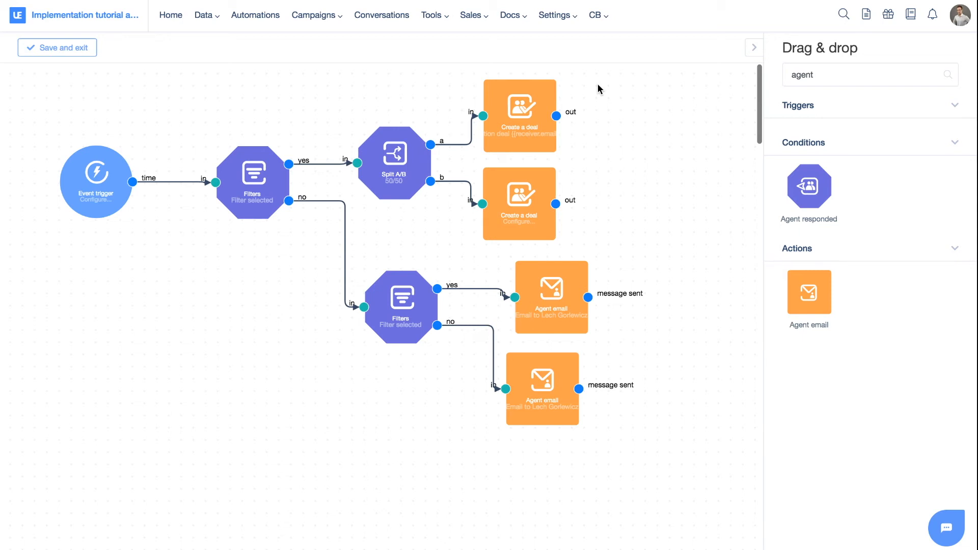
Add a Create an activity action and connect it to the output of the Create a deal action on Split A/B branch a.
click(836, 75)
key(BackSpace)
key(BackSpace)
key(BackSpace)
key(BackSpace)
key(BackSpace)
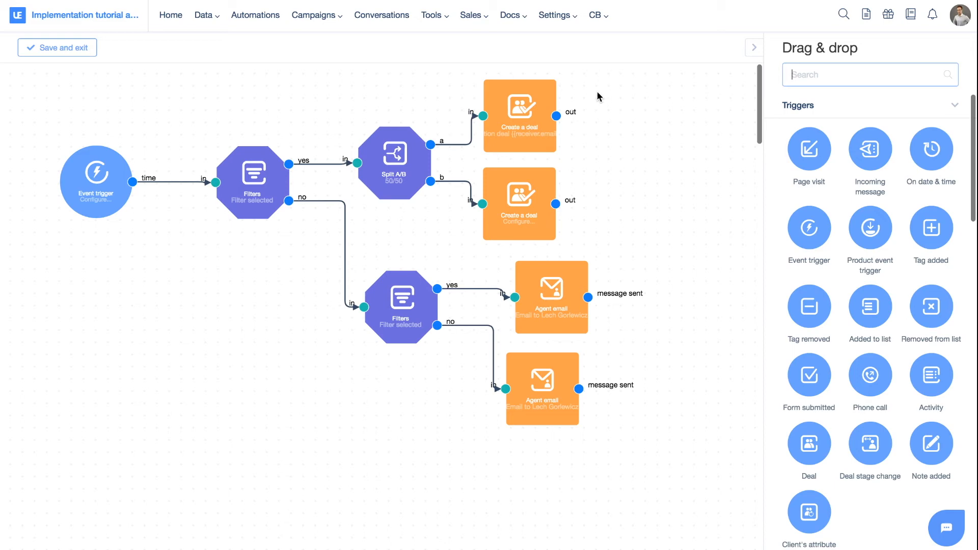
drag(376, 168, 376, 165)
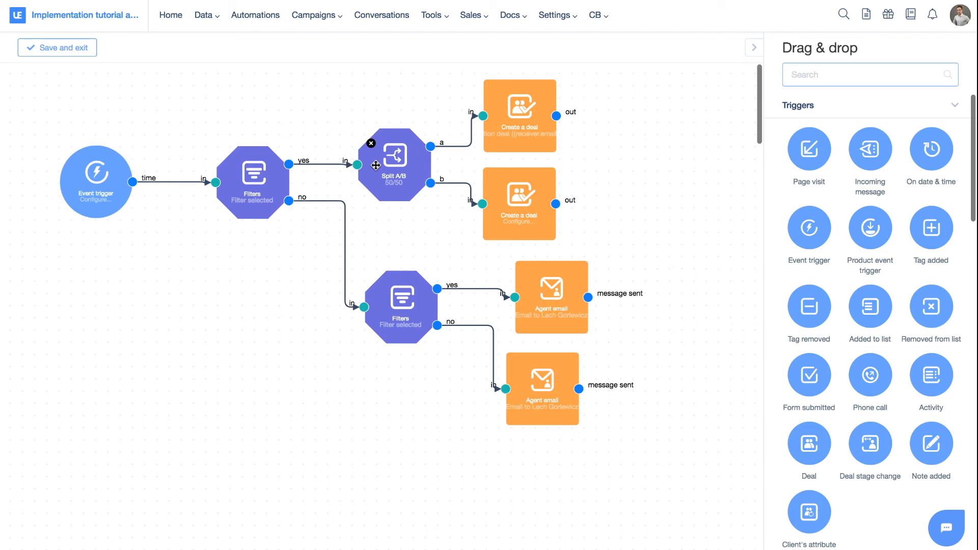
scroll(454, 251, right, 5)
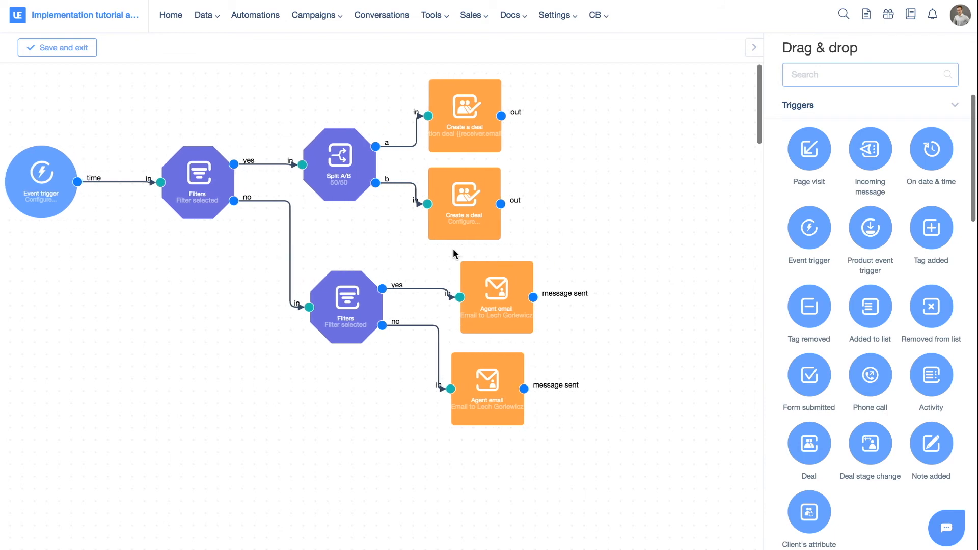
scroll(453, 250, right, 6)
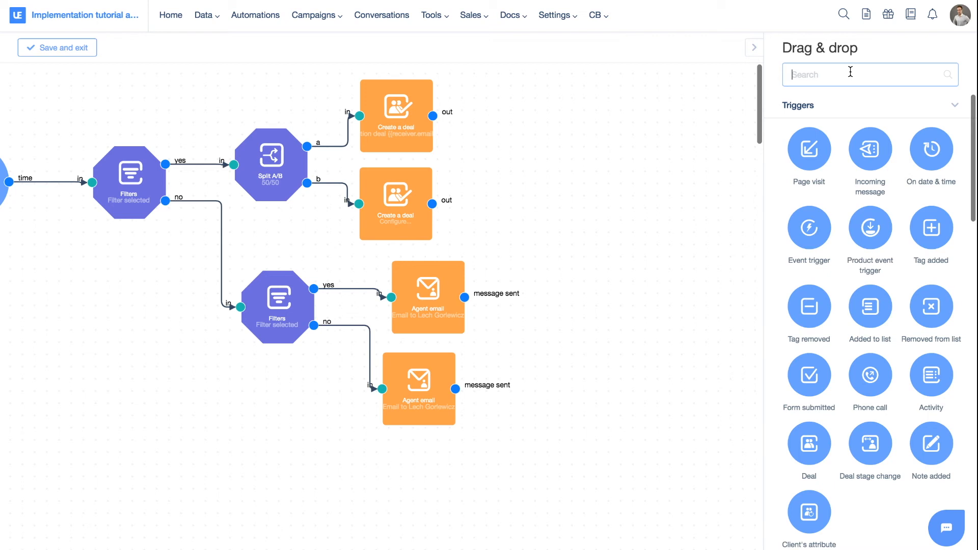
text(activi)
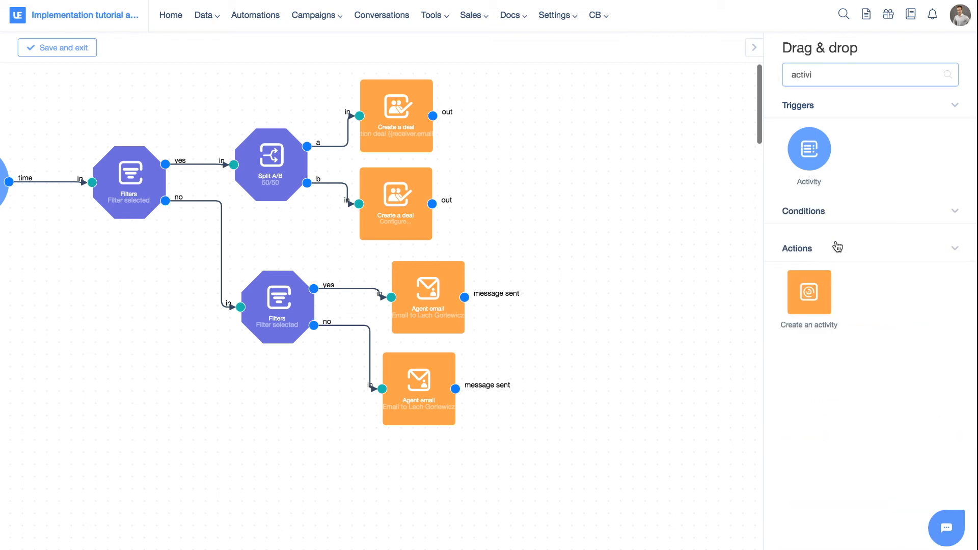
drag(831, 293, 586, 89)
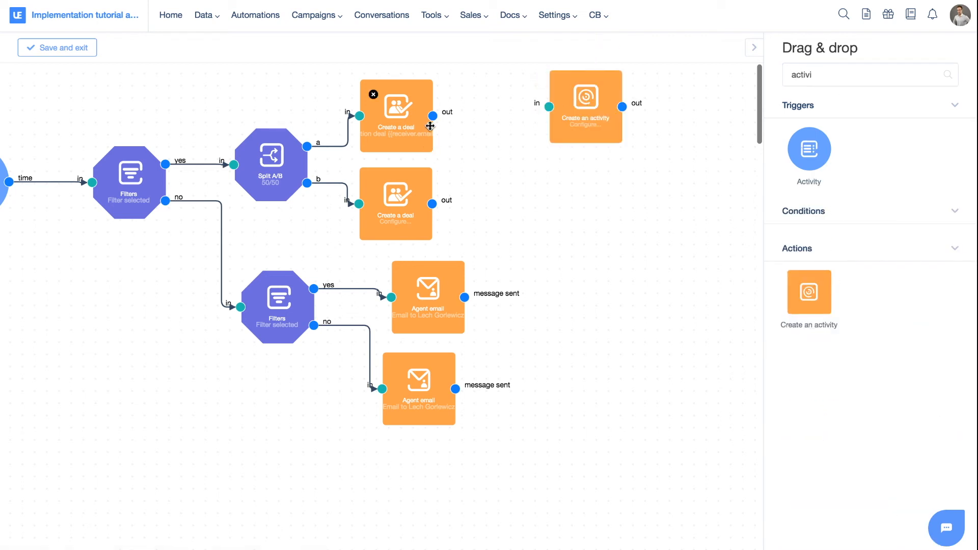
drag(433, 116, 564, 121)
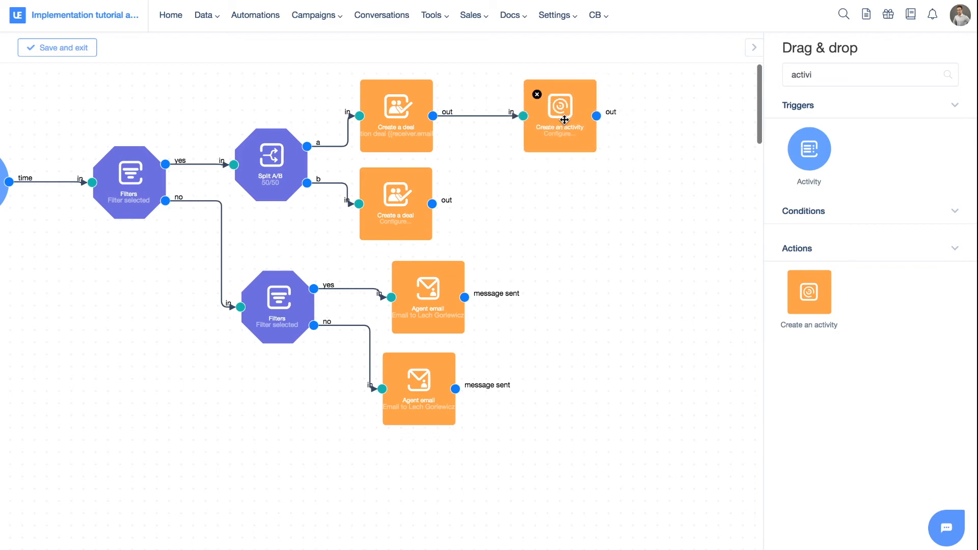
Set the new activity's type to E-mail, its name to "Send a welcome email", and its datetime to 1000 minutes.
double_click(564, 121)
click(421, 88)
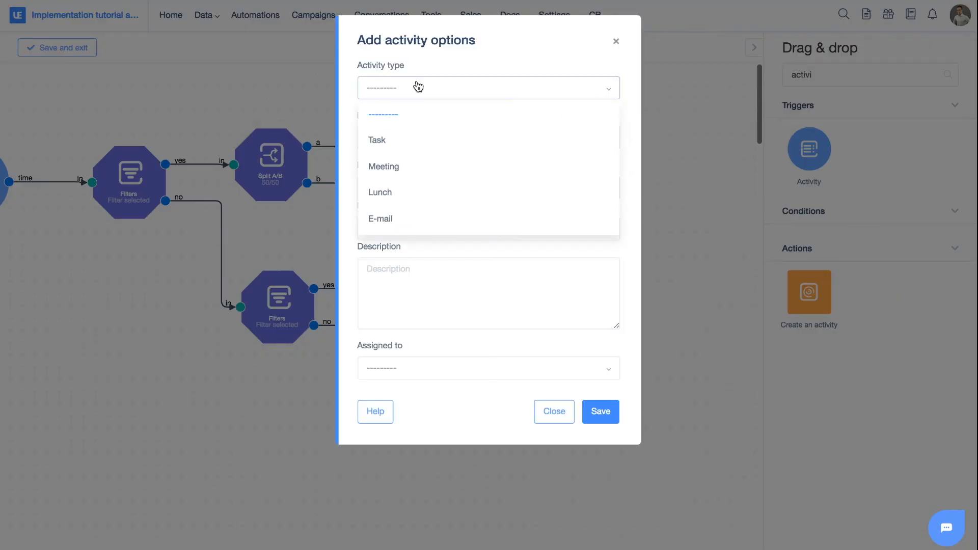
click(410, 218)
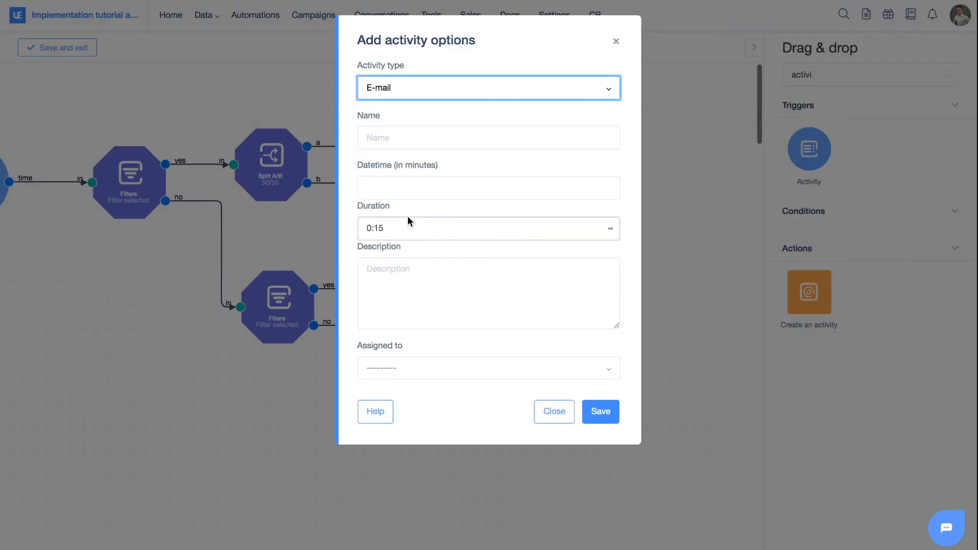
click(410, 144)
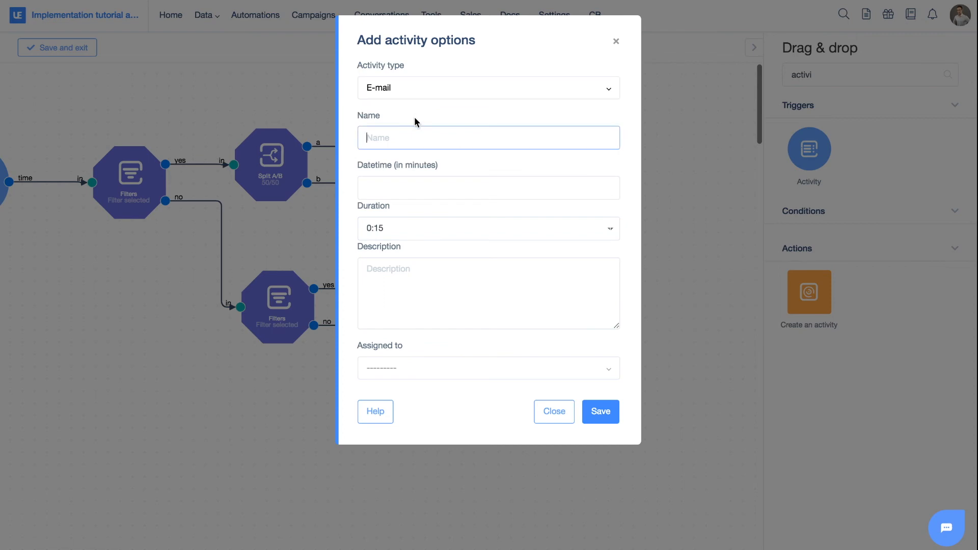
text(Send a we)
key(BackSpace)
key(BackSpace)
text(a welcome email)
click(405, 188)
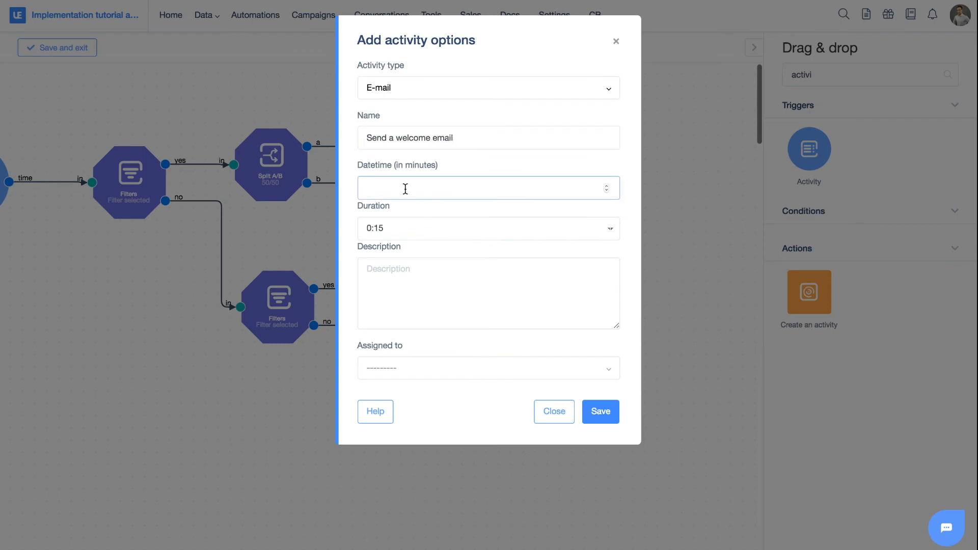
text(1000)
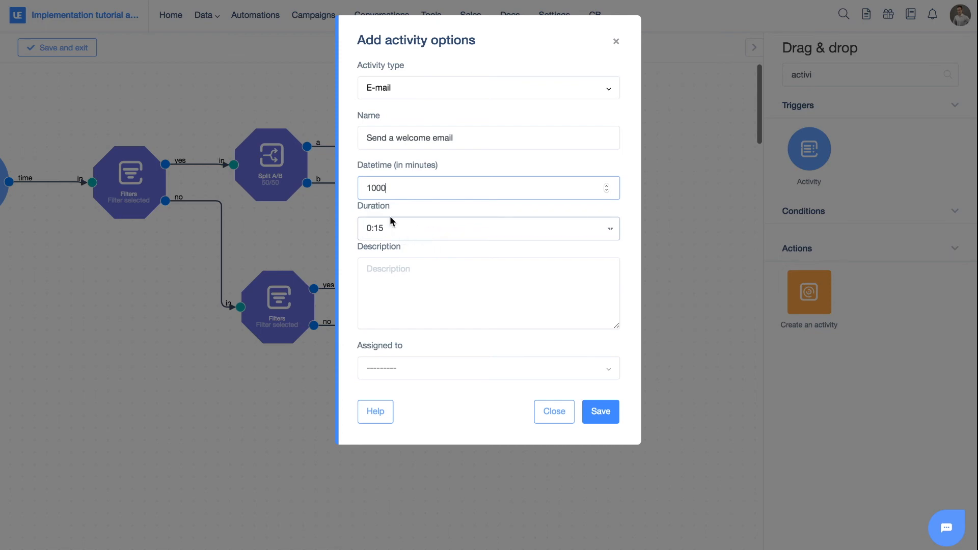
Assign the activity to the agent, enter the description "This is the description", and save.
click(406, 369)
click(411, 469)
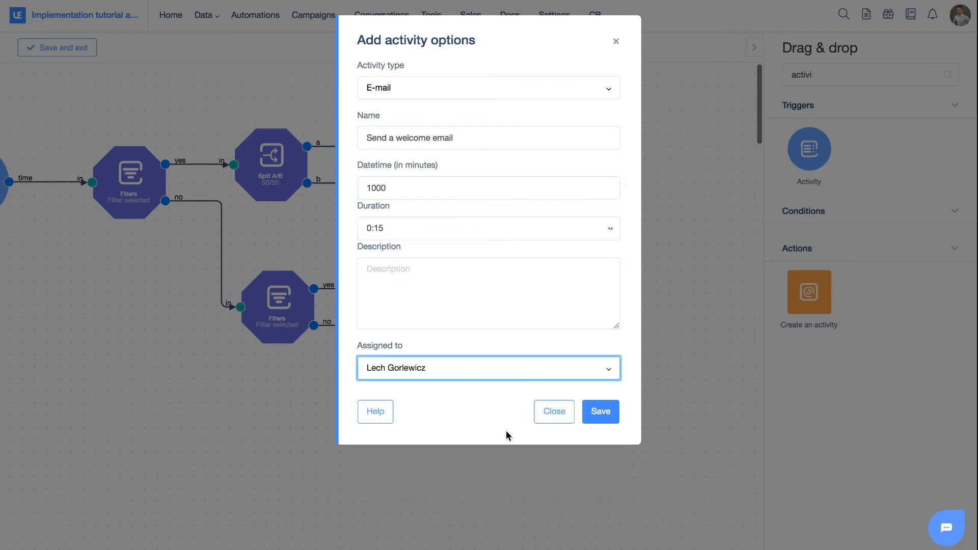
click(606, 419)
click(429, 285)
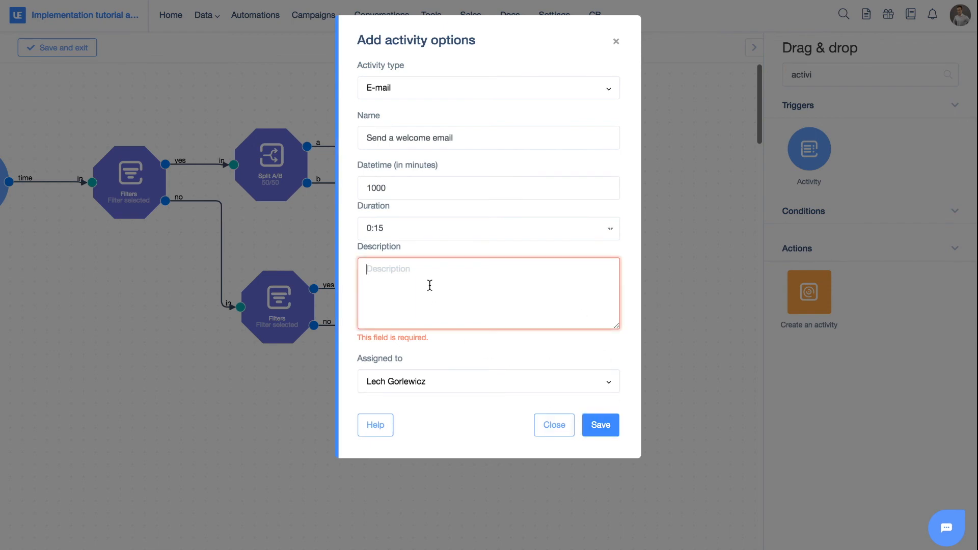
text(This is the description)
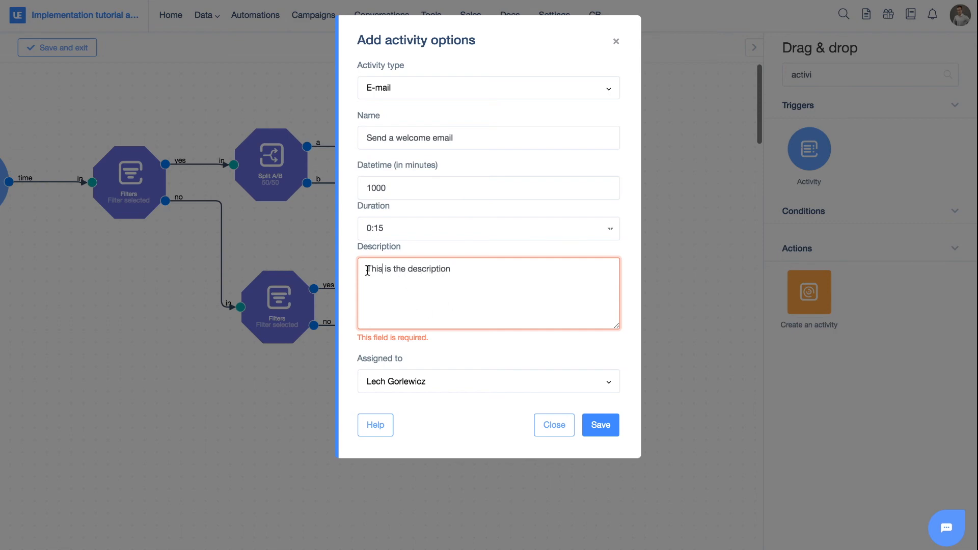
drag(370, 269, 479, 275)
click(478, 275)
click(614, 436)
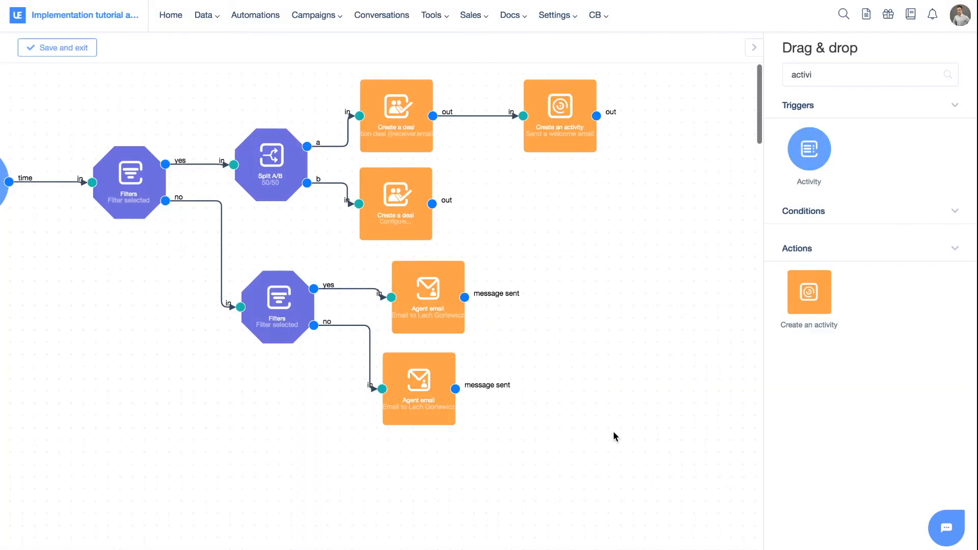
Add a second Create an activity action and connect it to the output of the Create a deal action on branch b.
drag(794, 291, 544, 203)
drag(432, 204, 510, 207)
drag(554, 199, 562, 202)
scroll(452, 194, left, 2)
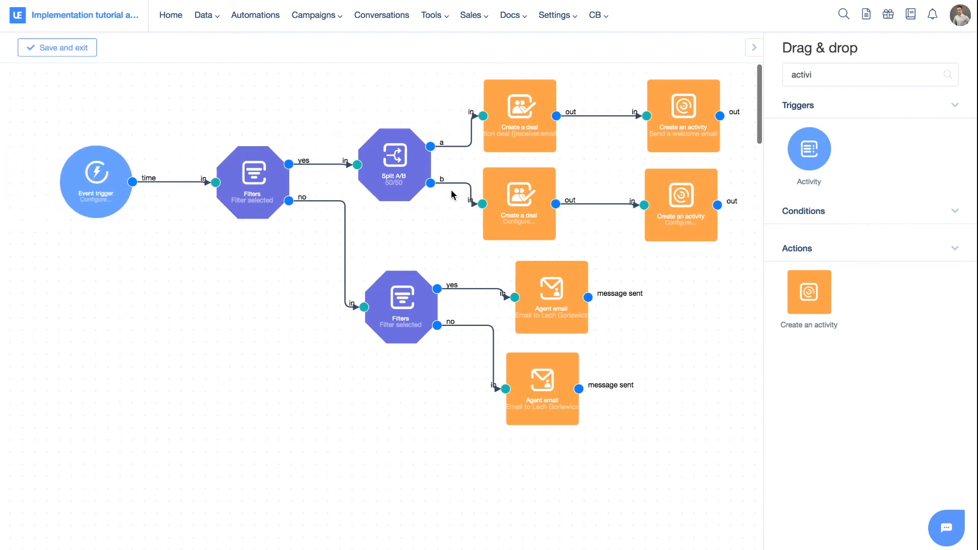